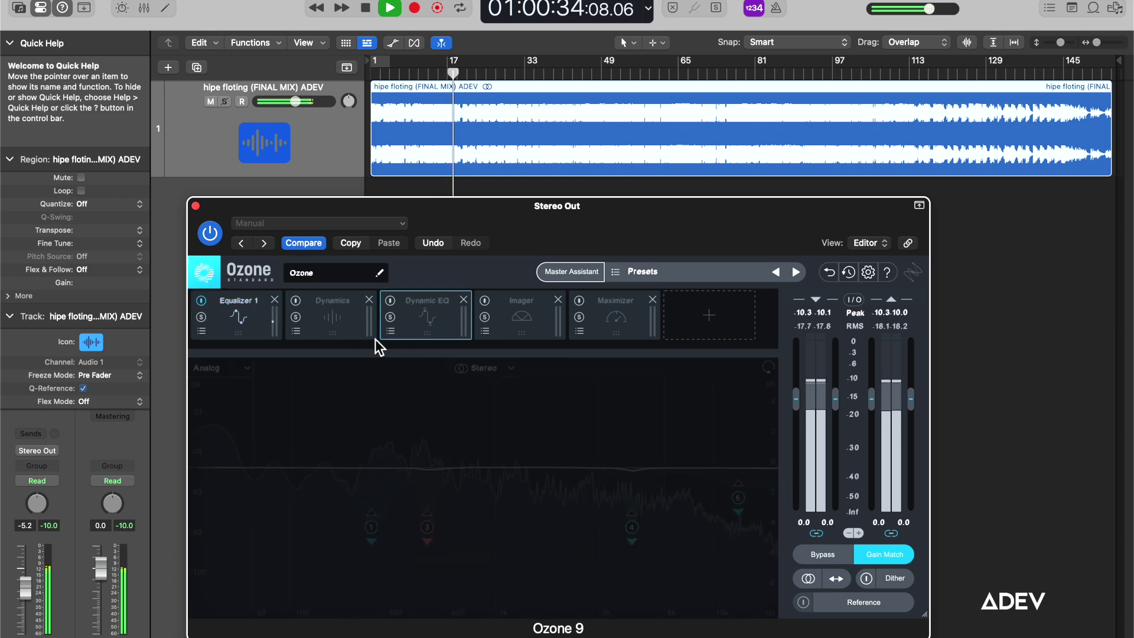
Step: Enable Ozone's Dynamic EQ module, then bypass and re-enable it for an A/B comparison during playback
click(391, 300)
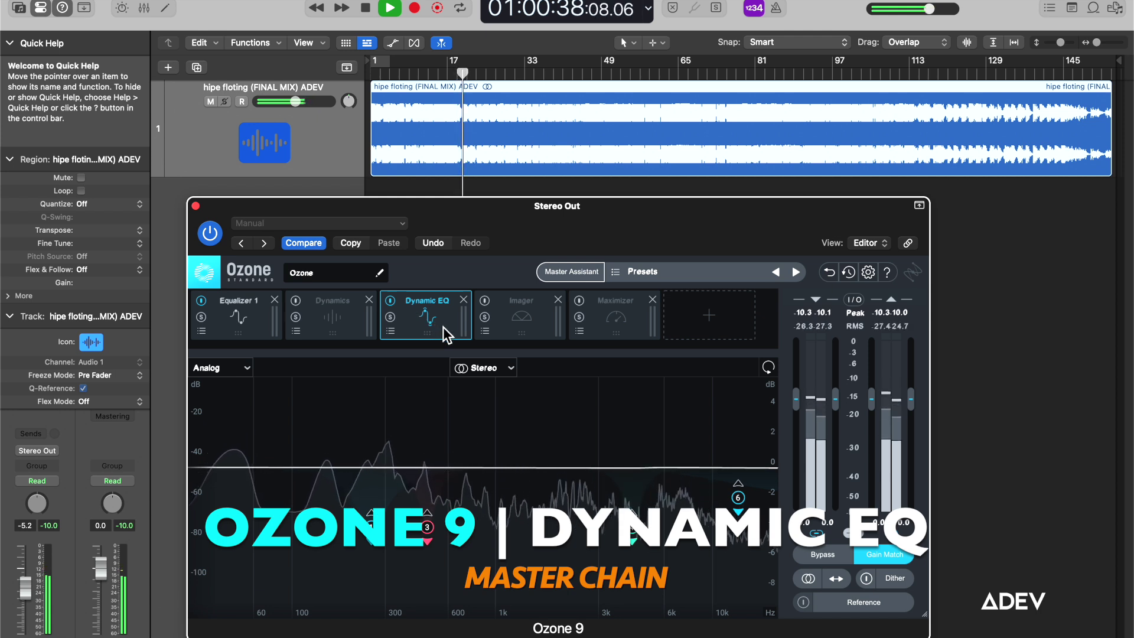
click(394, 301)
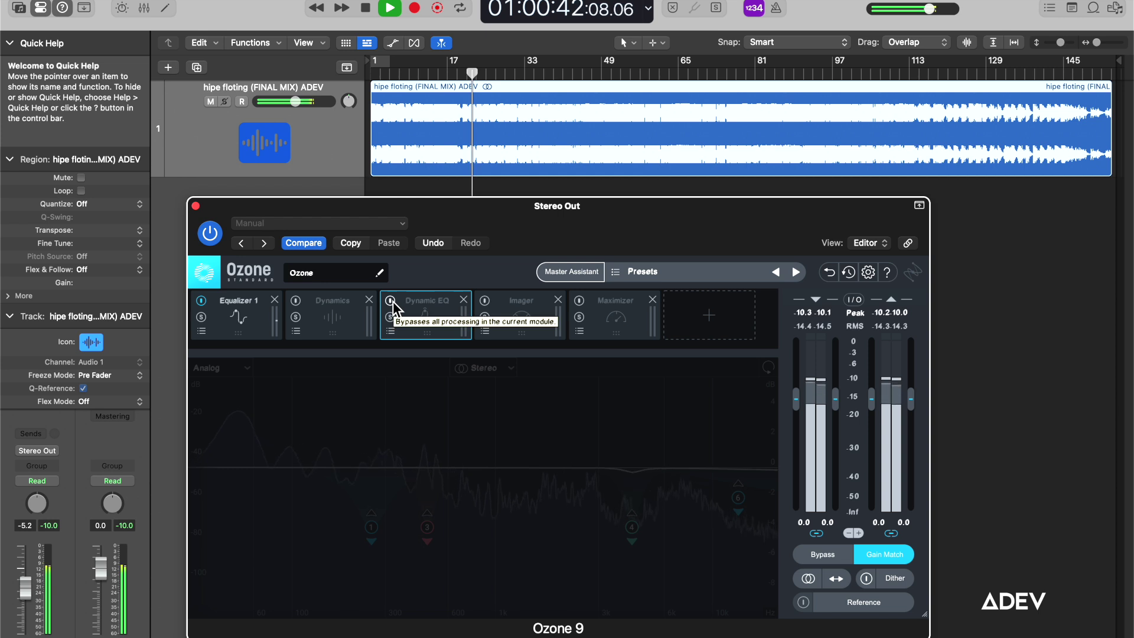
click(392, 302)
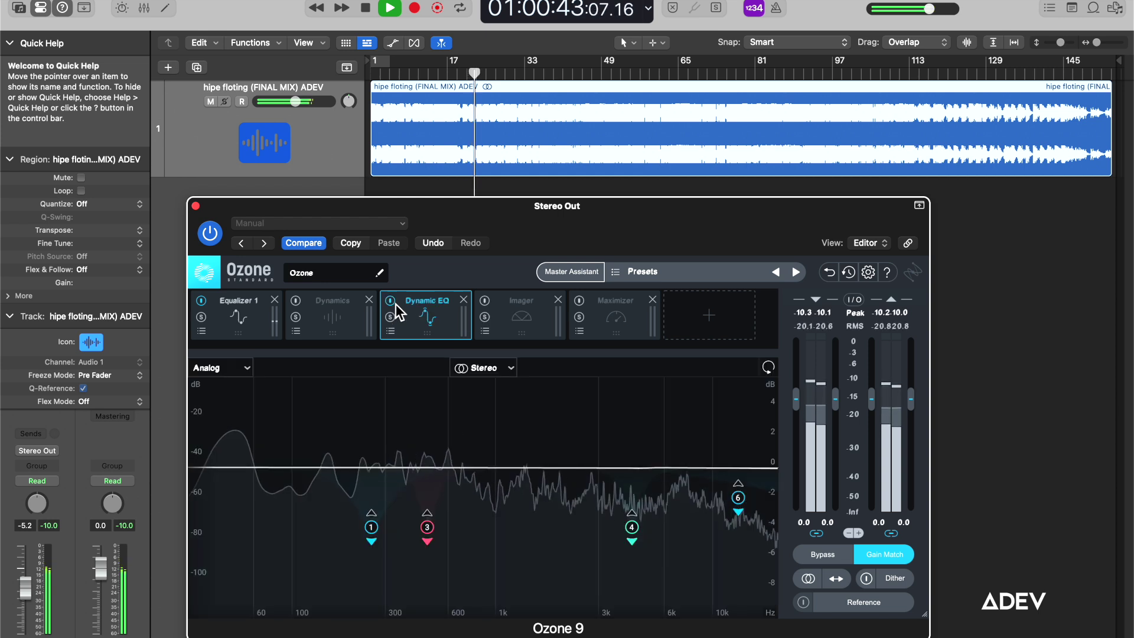
Step: Enable Ozone's Imager module, check the stereo field in the Lissajous view, and A/B the module against its bypass
click(505, 313)
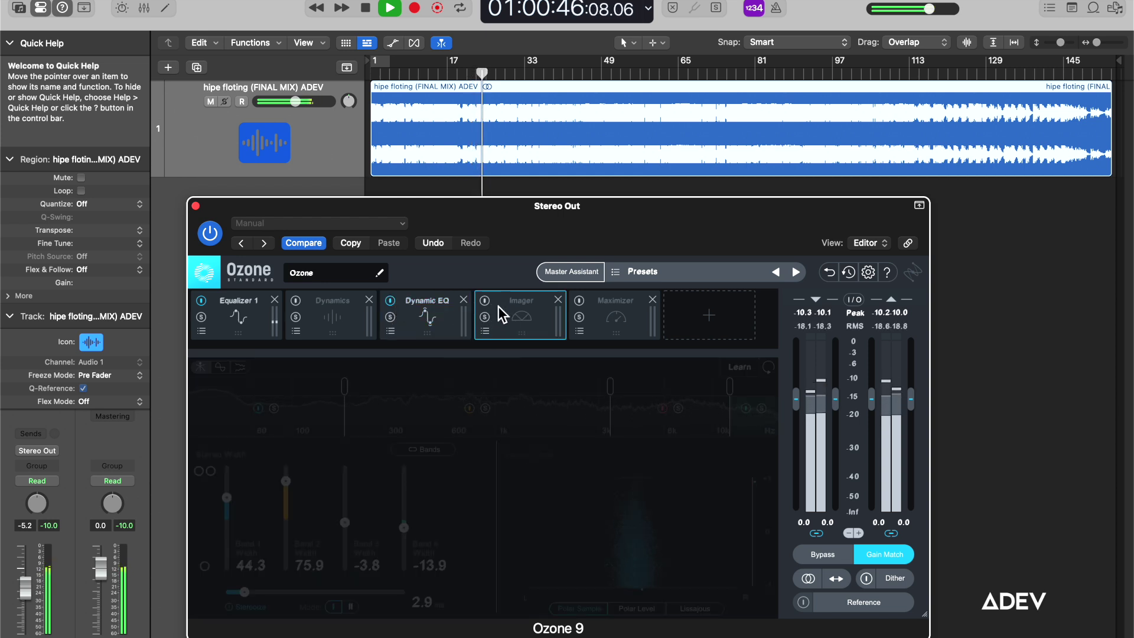
click(485, 301)
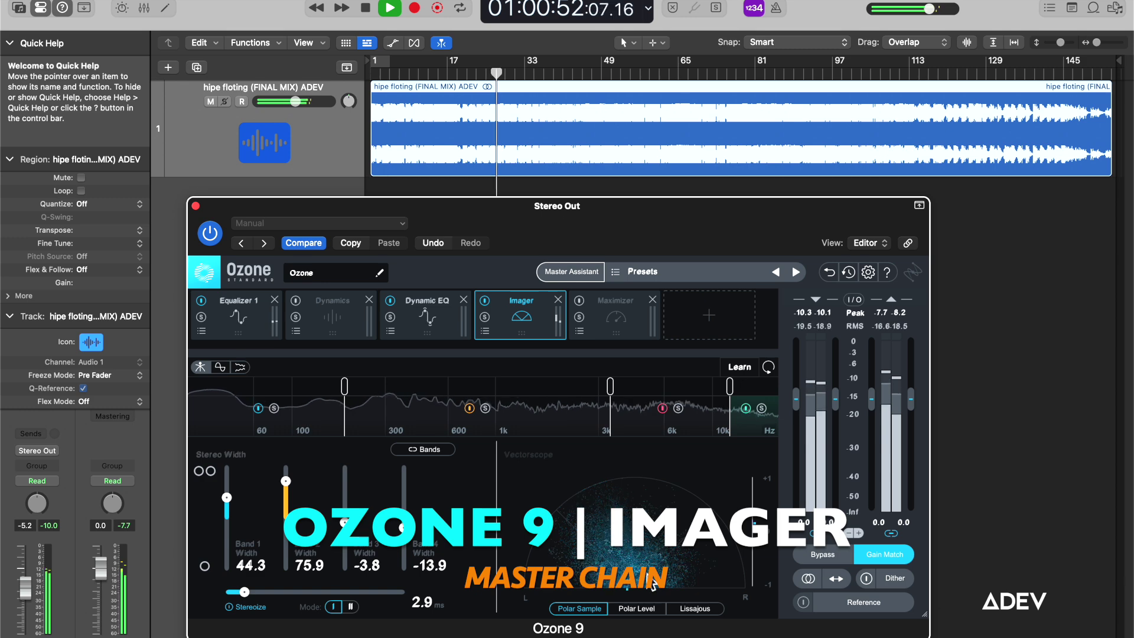
click(699, 611)
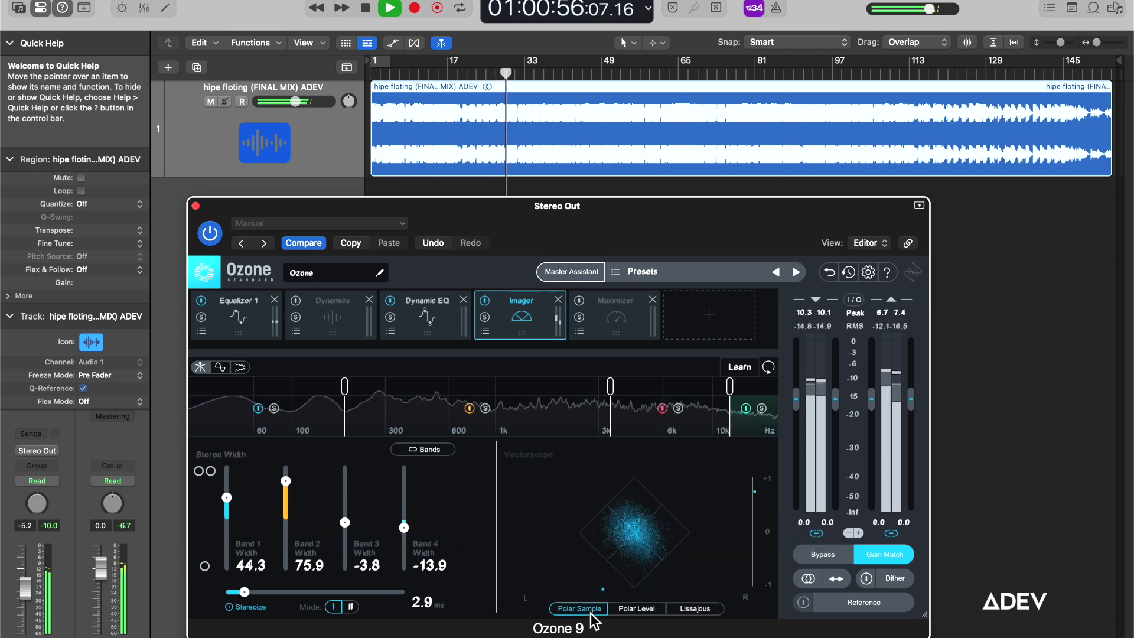
click(485, 301)
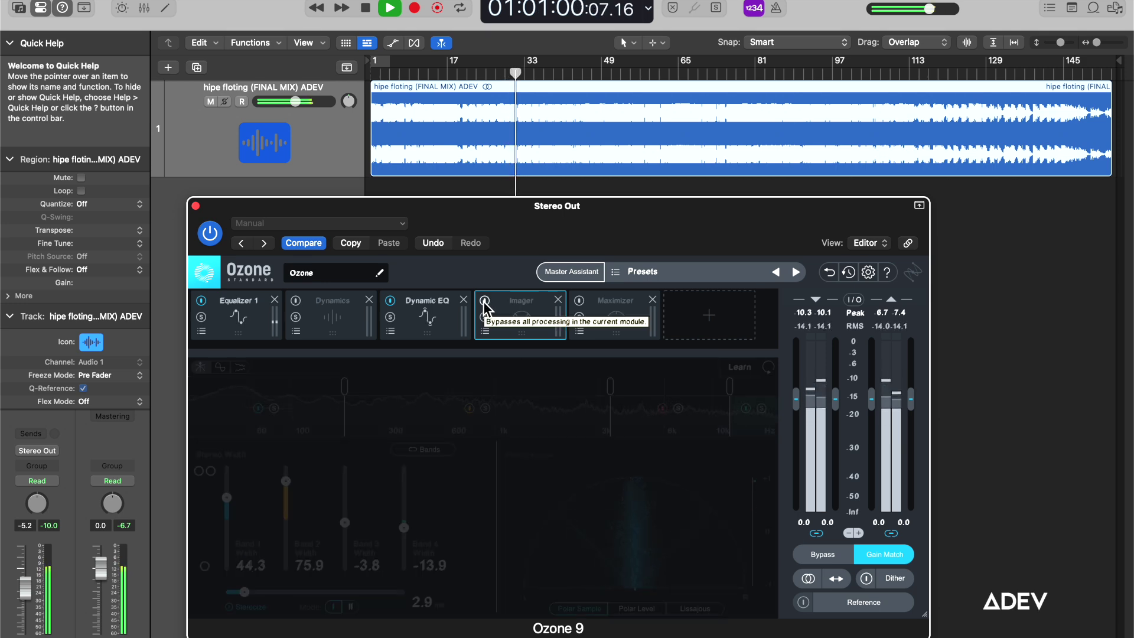
click(485, 301)
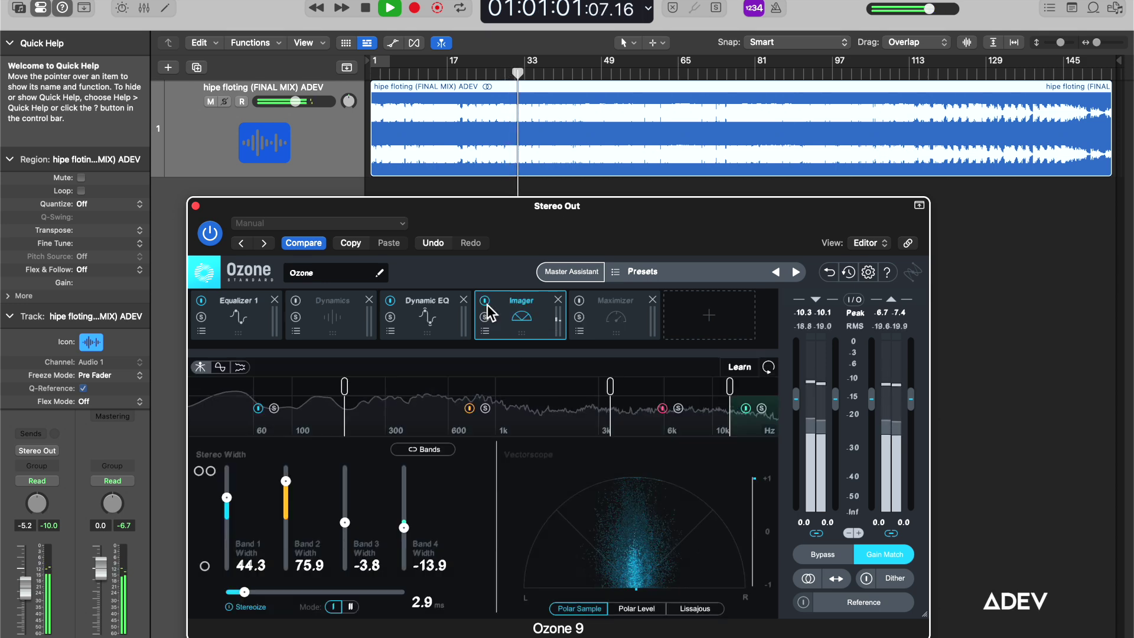
Step: Enable Ozone's Maximizer module and A/B it against its bypass, leaving it switched on
click(607, 317)
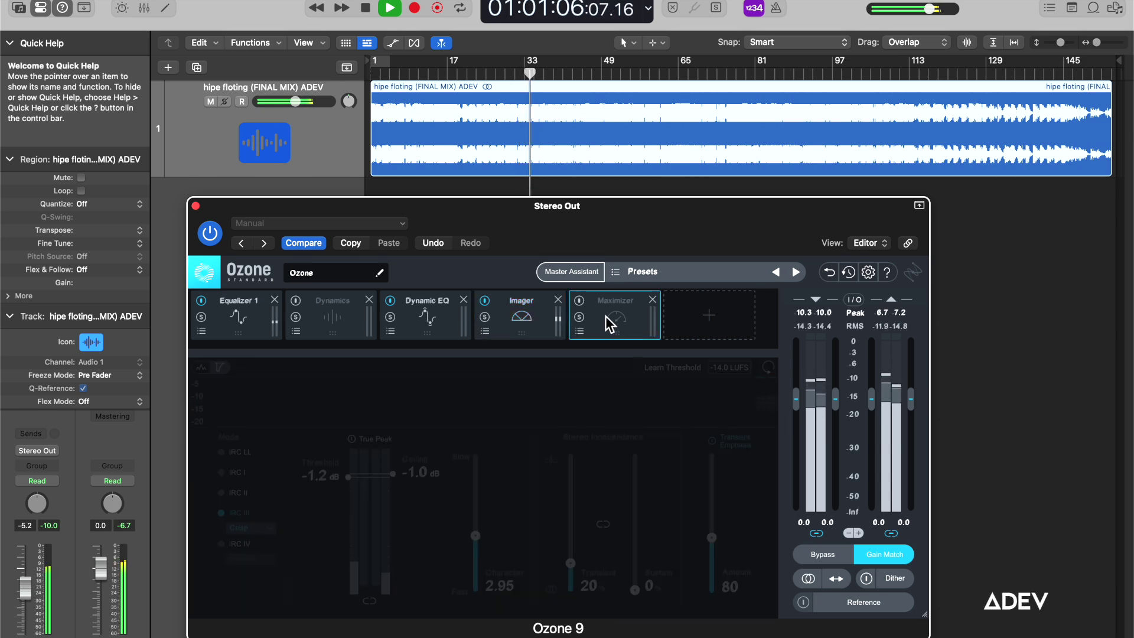
click(579, 301)
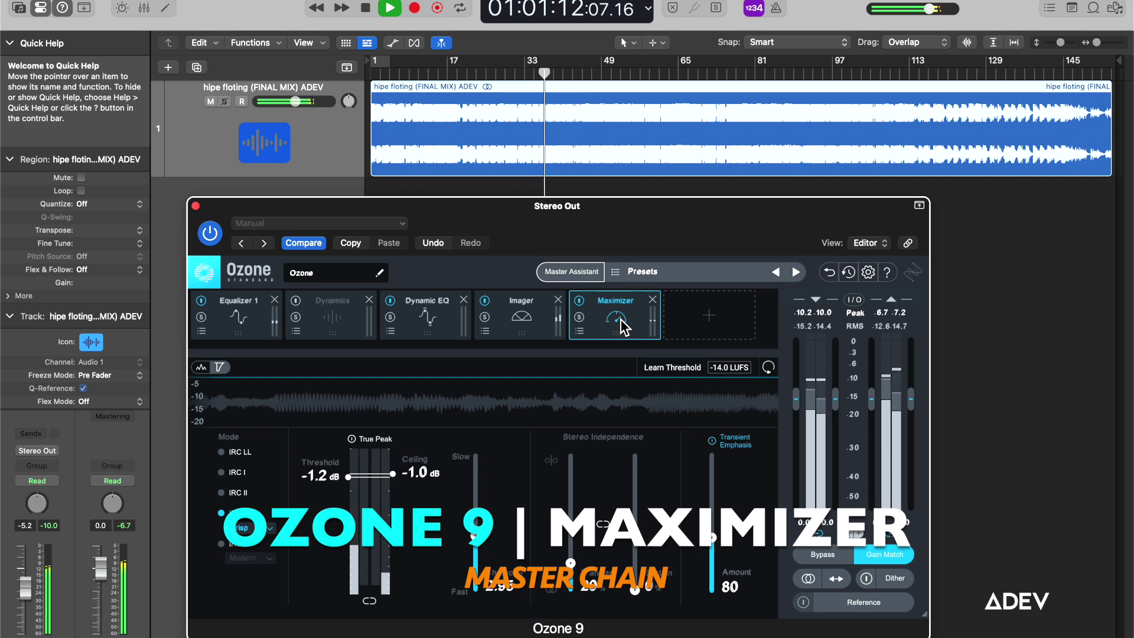
click(579, 301)
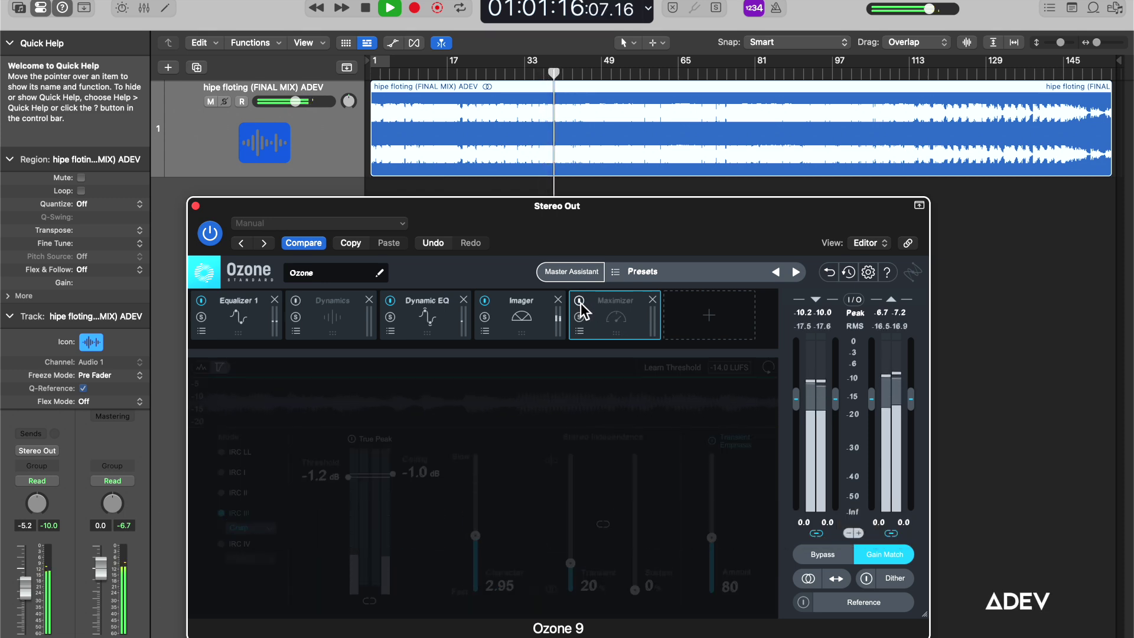
click(579, 300)
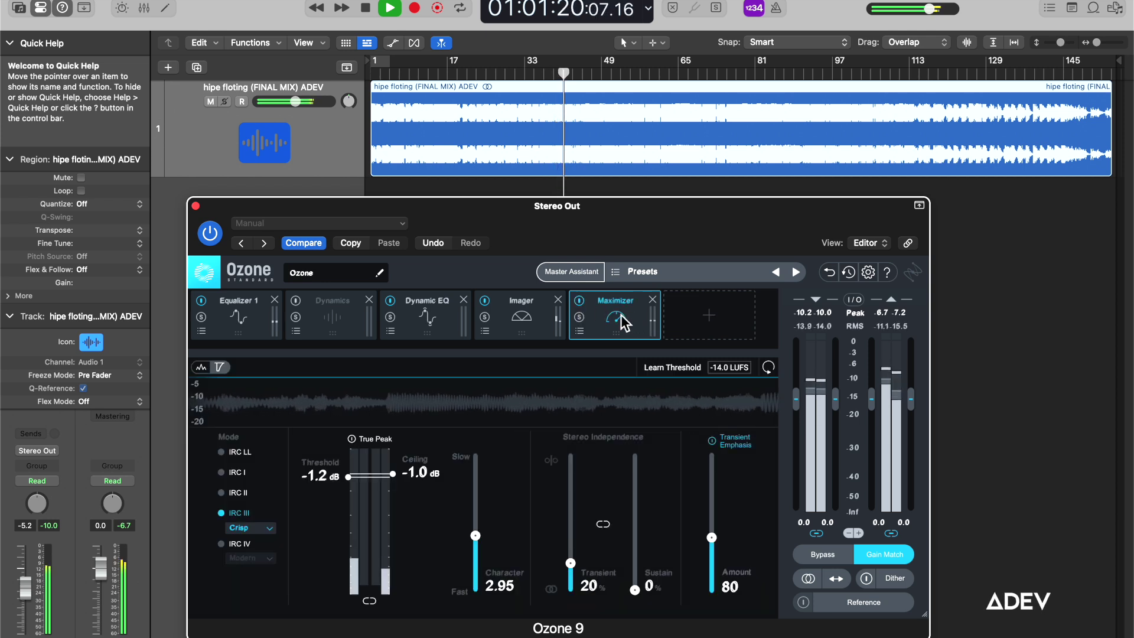
Step: Close Ozone and switch on the CORALB... plug-in in the Stereo Out effect slot below it
click(196, 206)
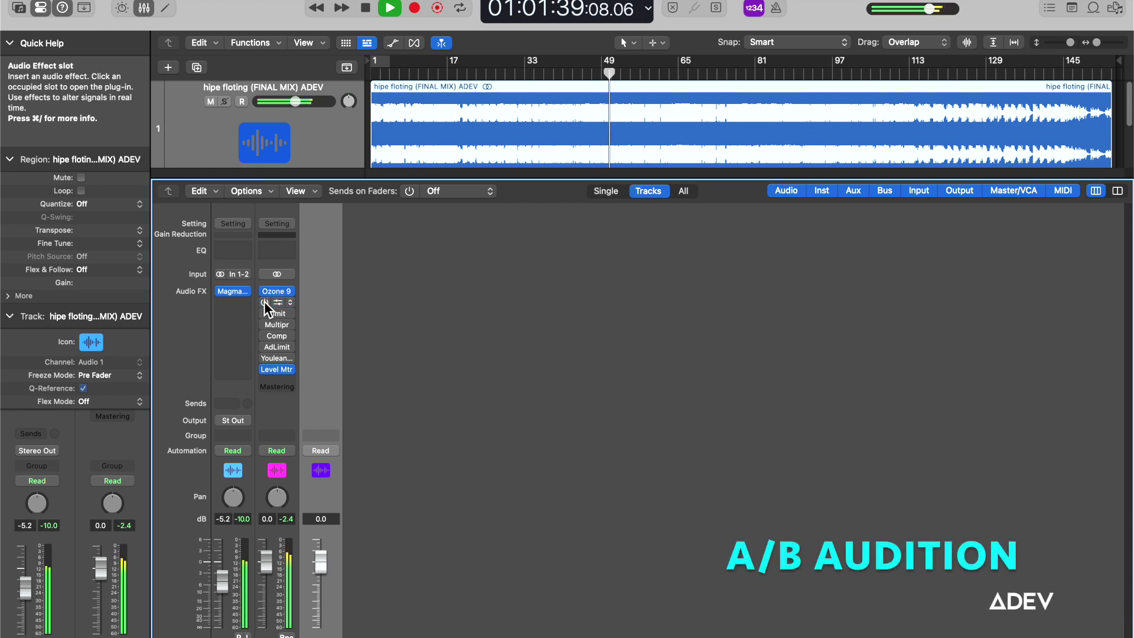
click(264, 302)
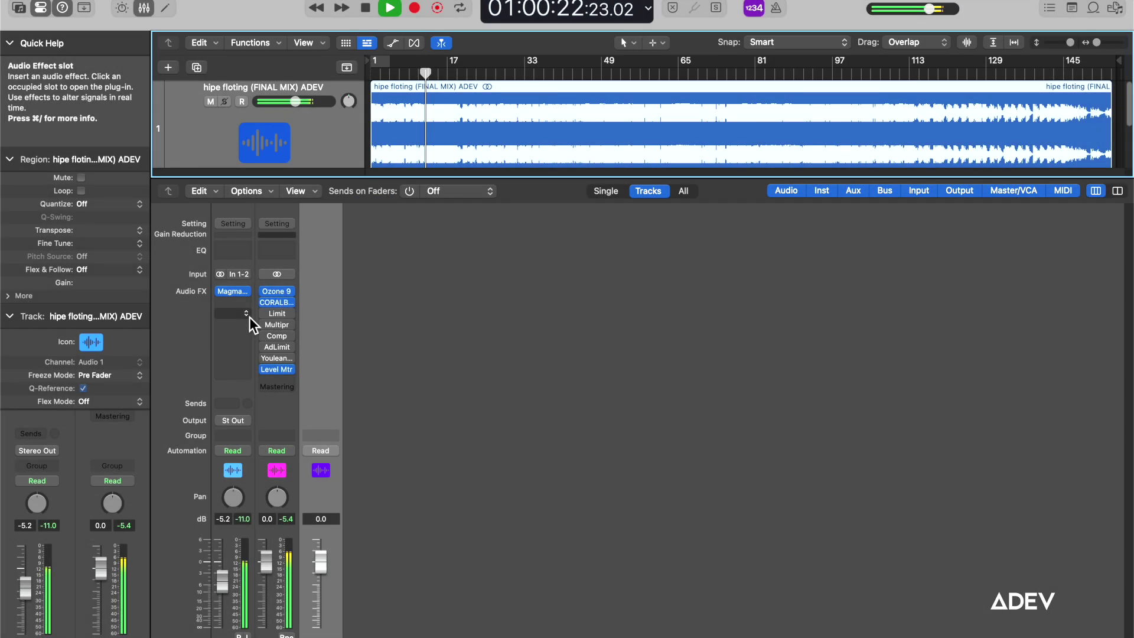
Step: Open the Stereo Out Limiter, A/B it against its bypass, and close it with the effect switched on
mouse_move(278, 316)
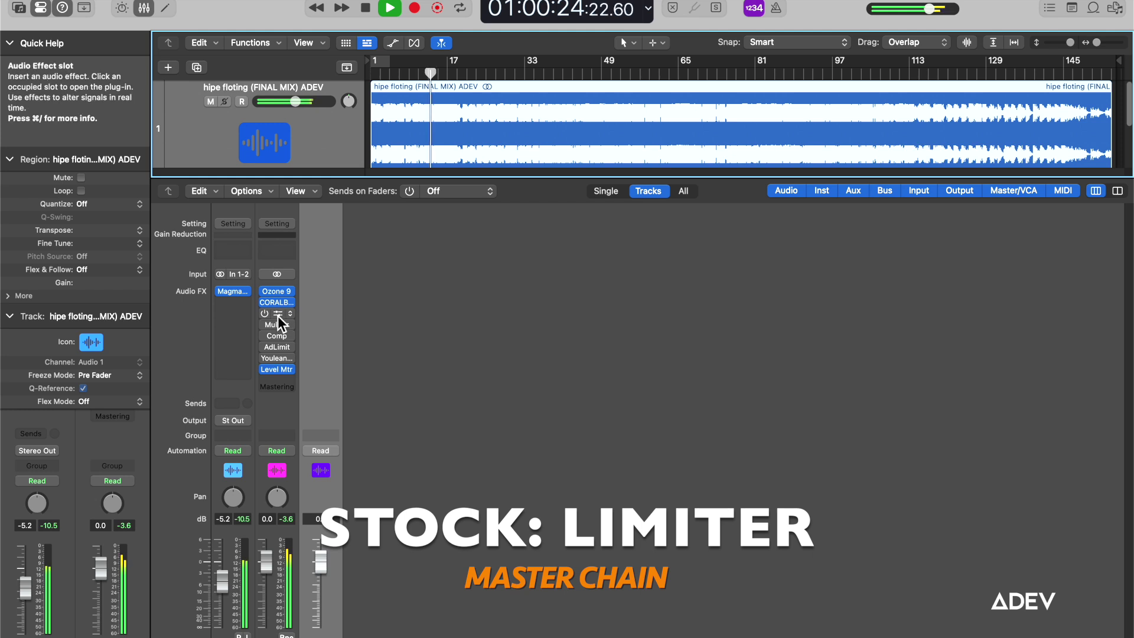
click(278, 313)
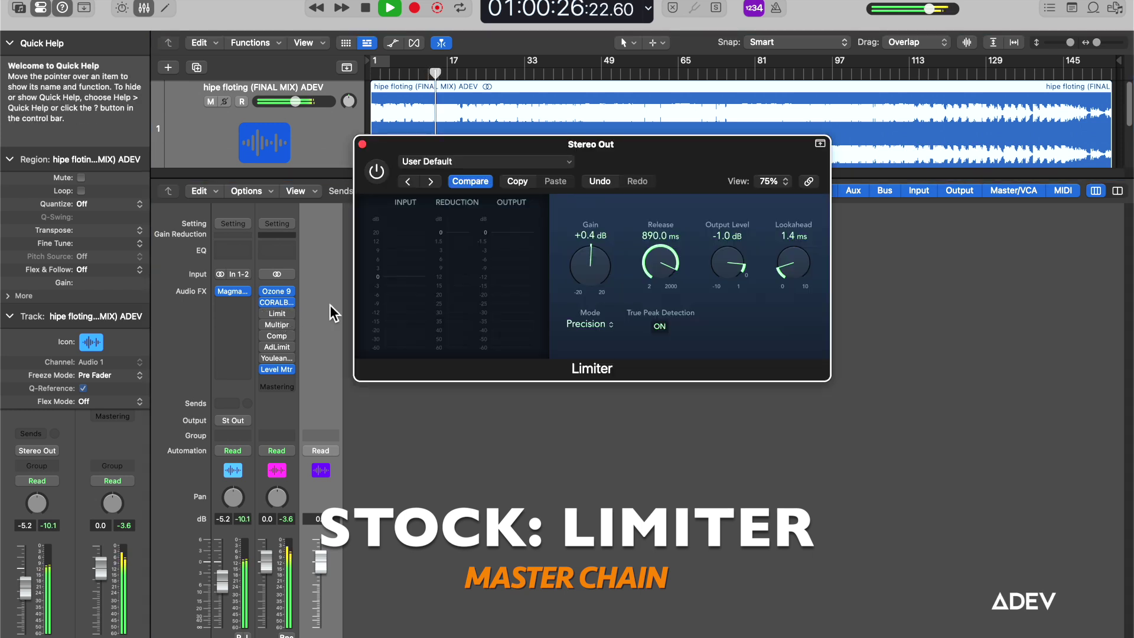
drag(529, 153, 535, 223)
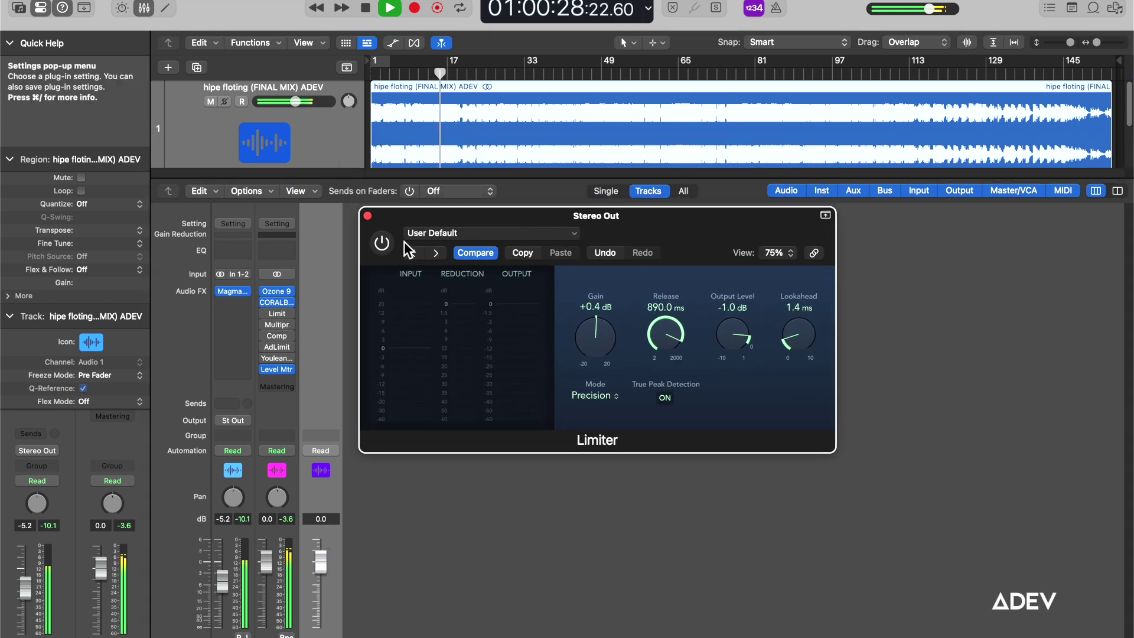
click(382, 243)
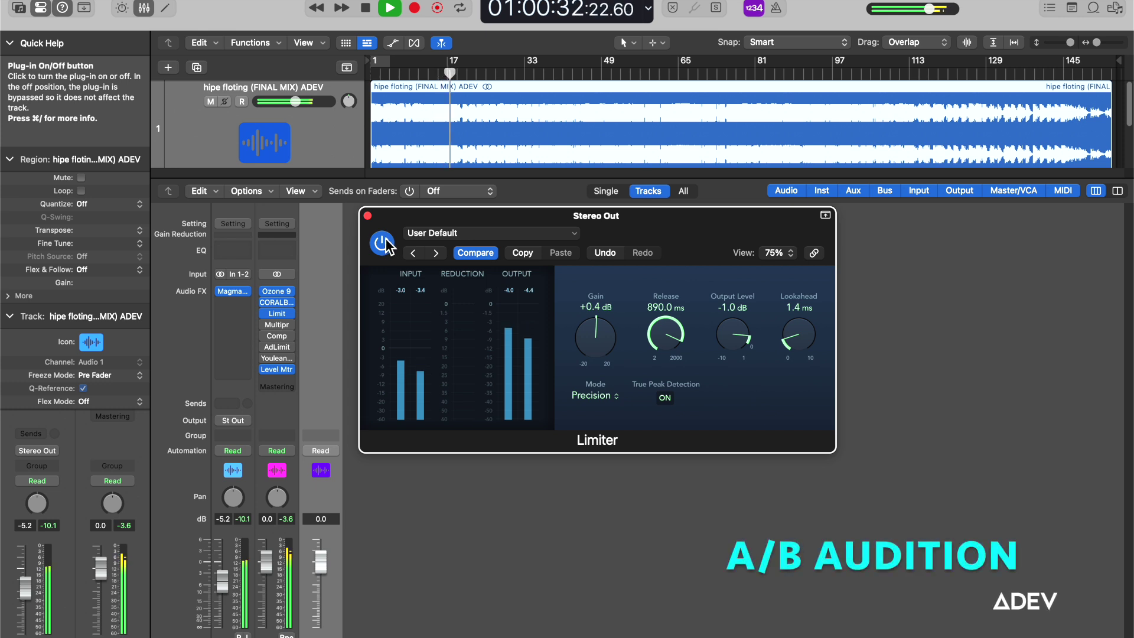
click(382, 243)
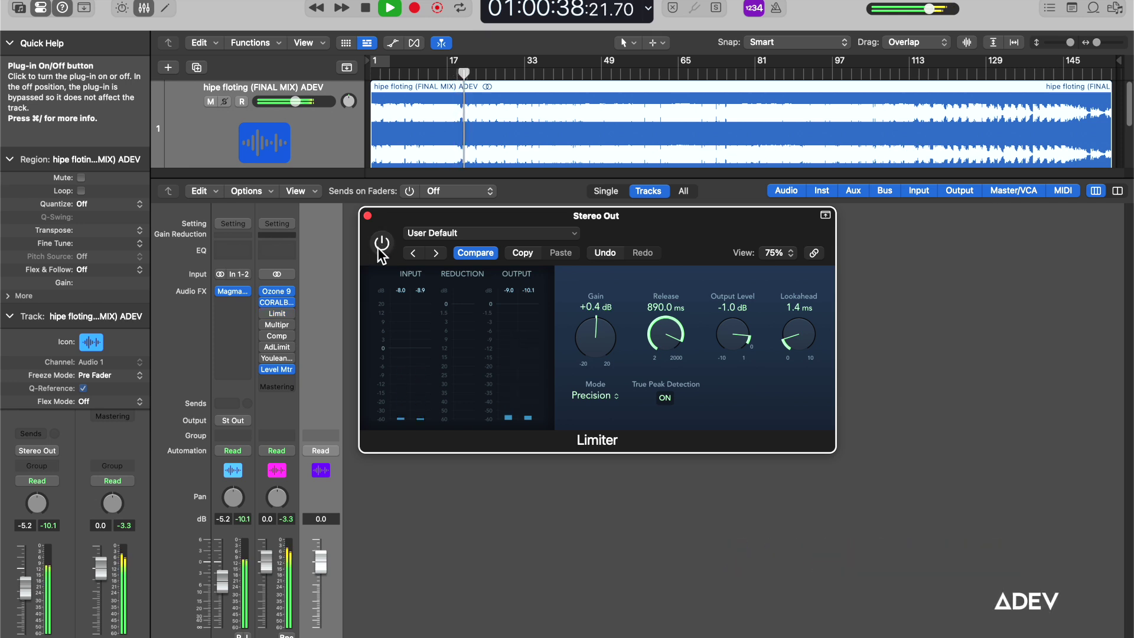
click(379, 249)
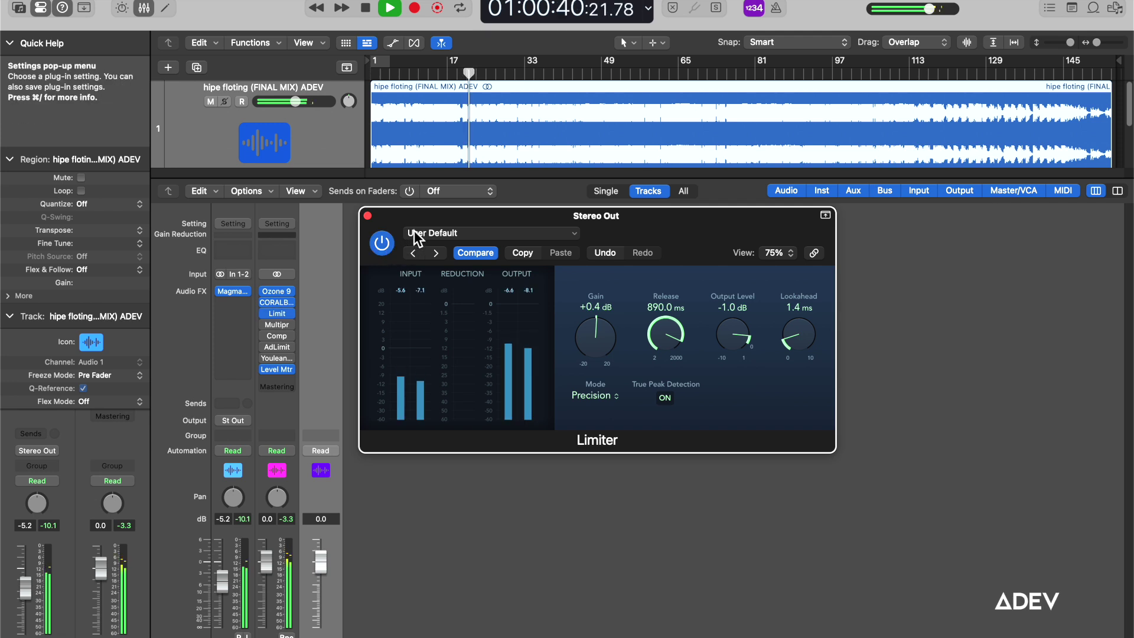
click(367, 215)
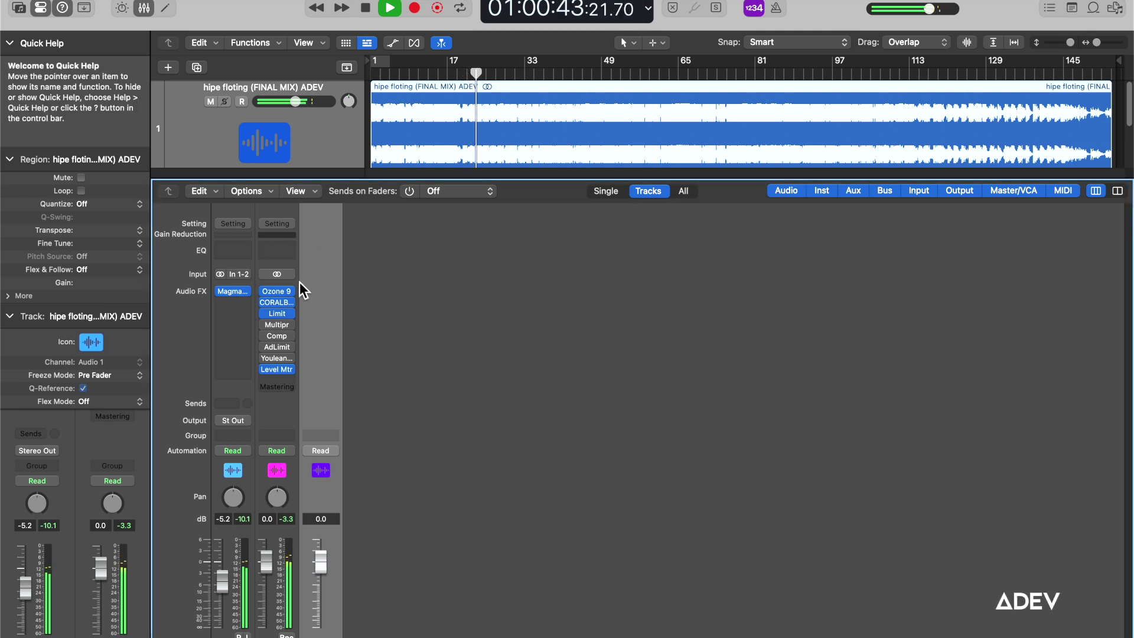
Step: Open the Multipressor on Stereo Out and A/B it against its bypass, leaving it switched on
click(277, 324)
drag(480, 141, 491, 208)
click(390, 239)
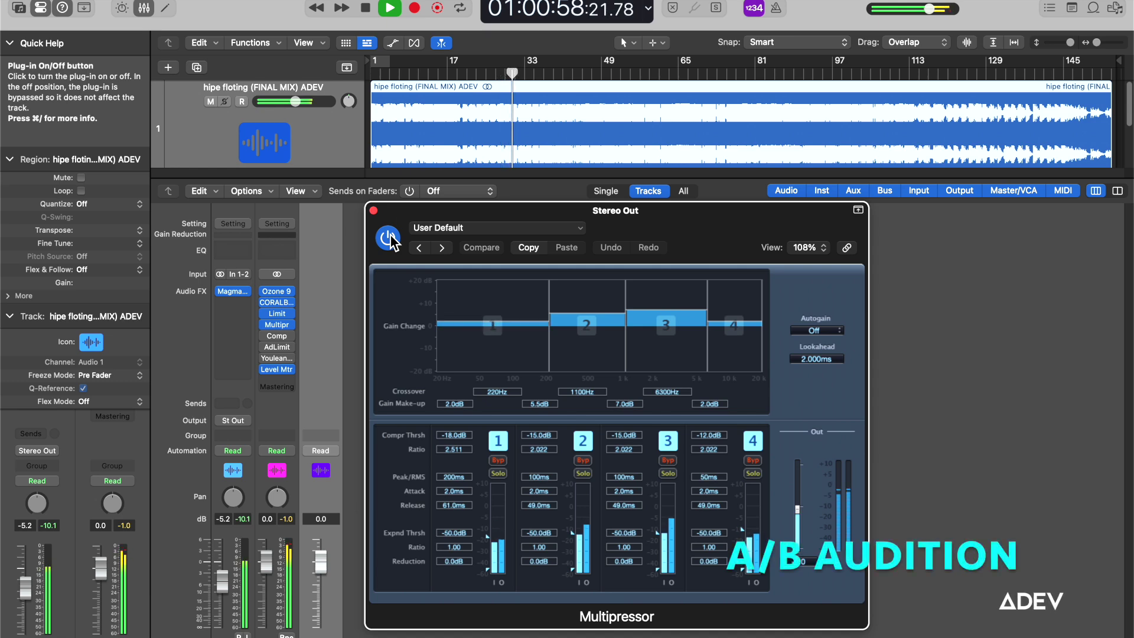
click(389, 238)
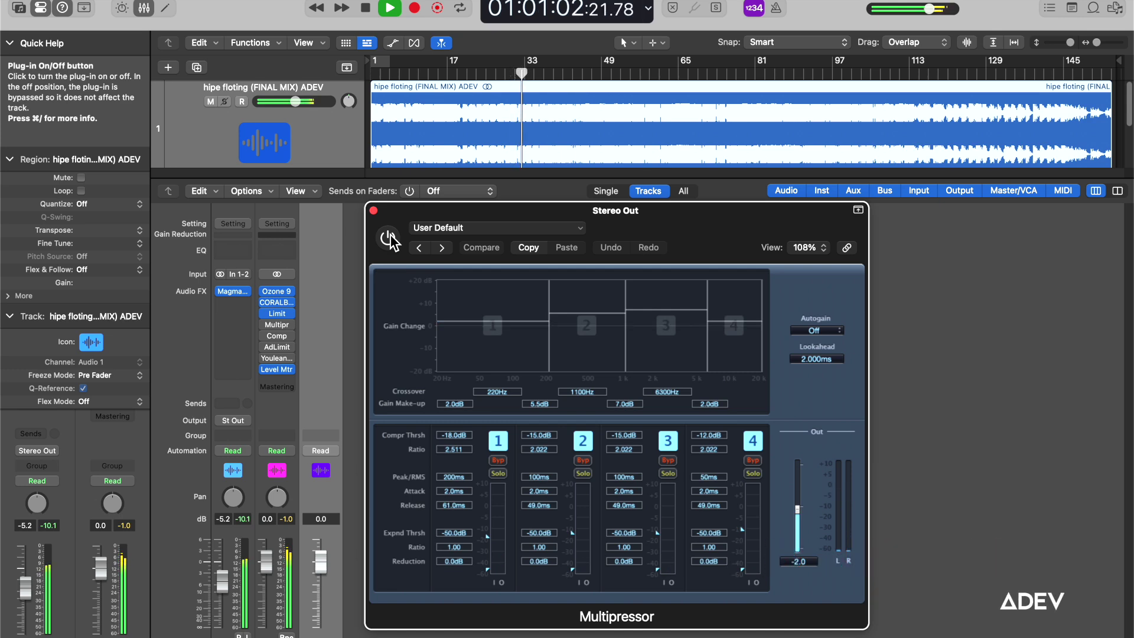
click(389, 238)
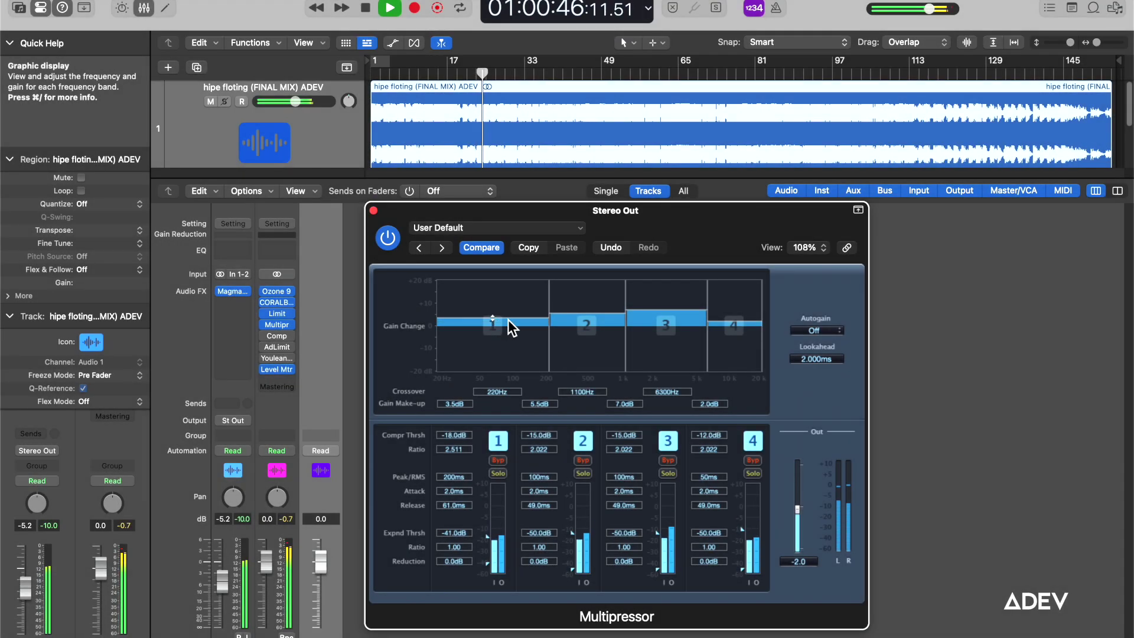
Step: Lower the Multipressor's band 3 gain make-up to 5.5 dB and enlarge the plug-in view to 200%
drag(667, 312, 666, 314)
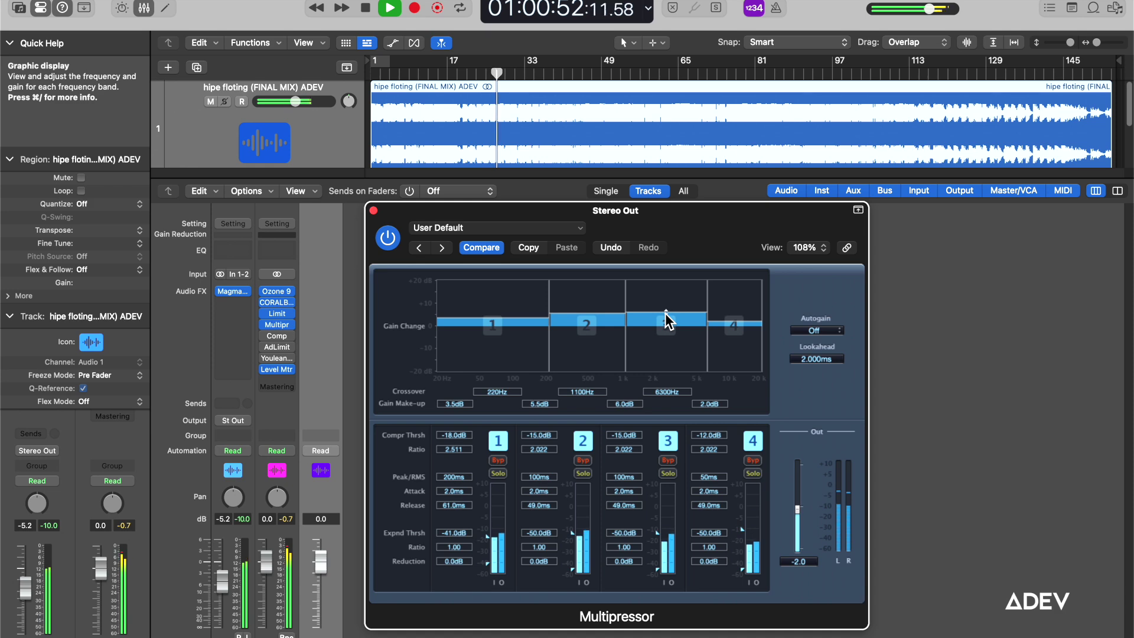
drag(664, 313, 667, 315)
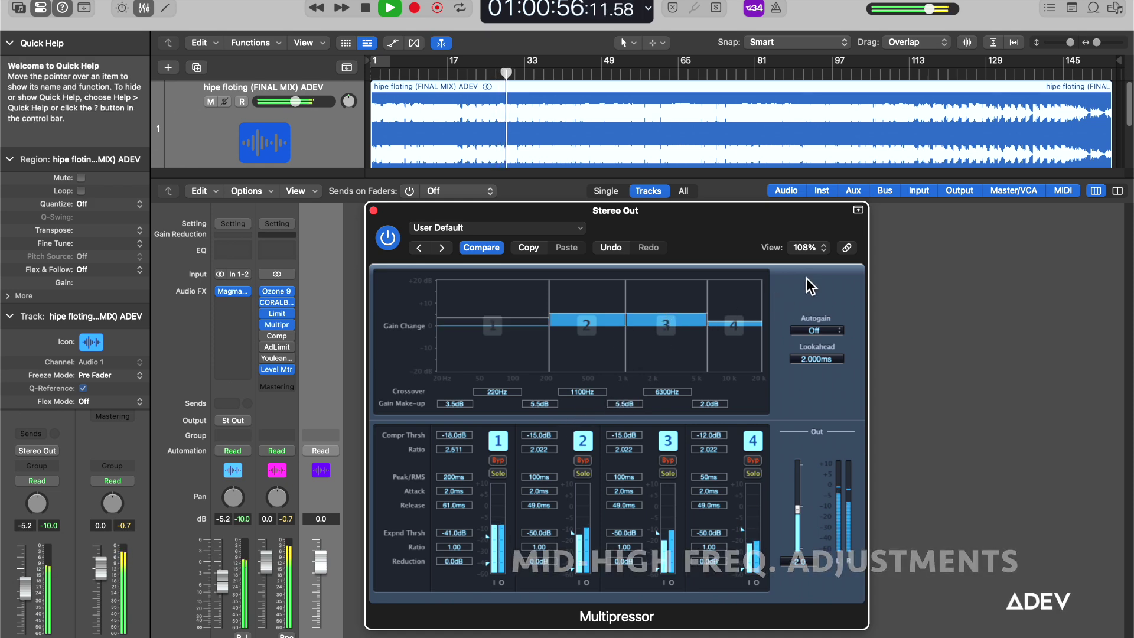
click(822, 250)
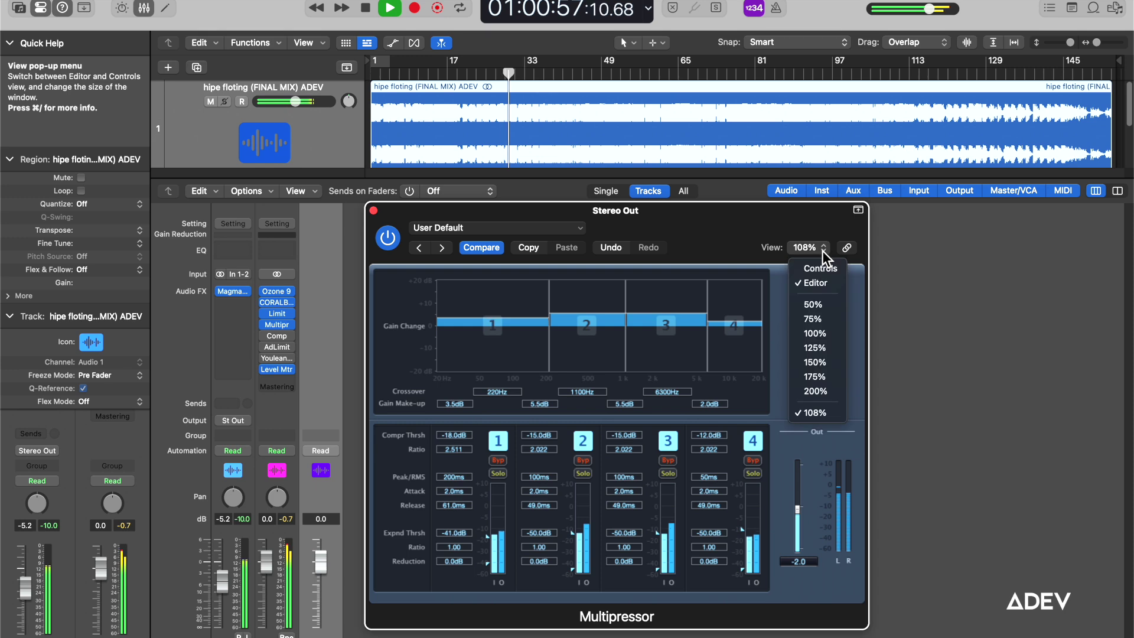
click(829, 389)
drag(810, 214, 578, 111)
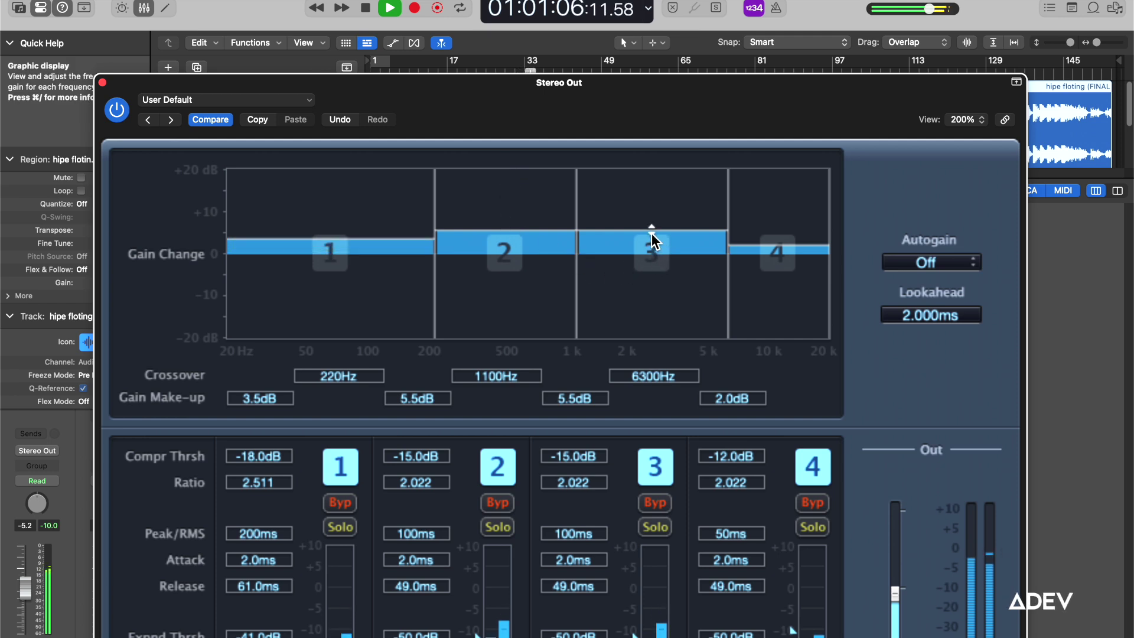
Step: Reduce the band 3 gain make-up of the Multipressor further, fine-tuning it around 4.0 dB
drag(653, 236, 650, 238)
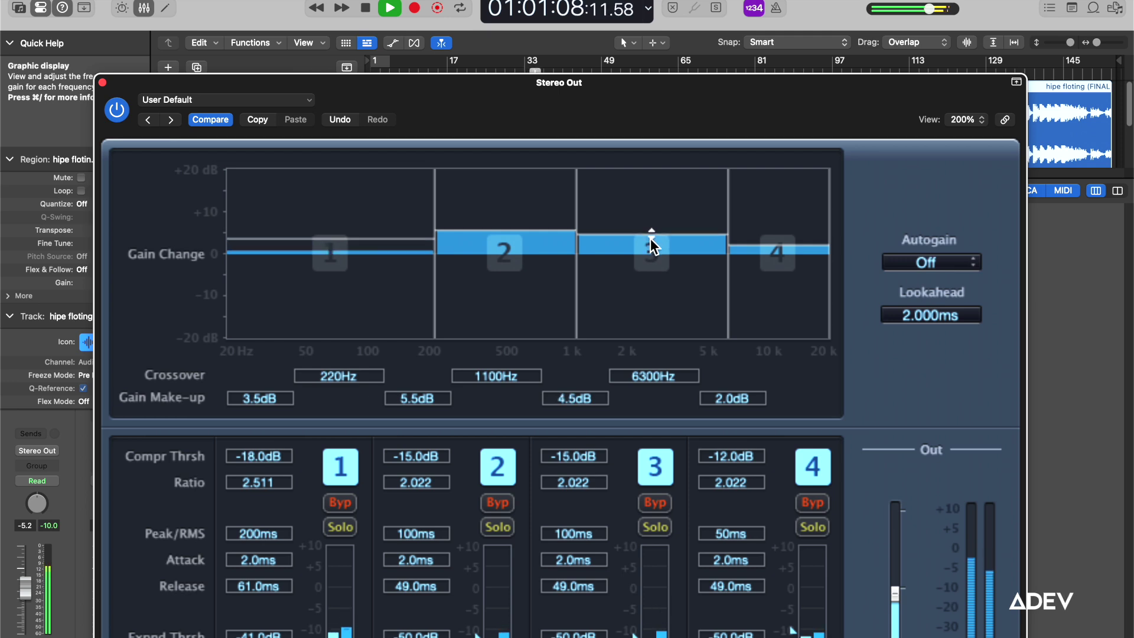
drag(650, 239, 649, 241)
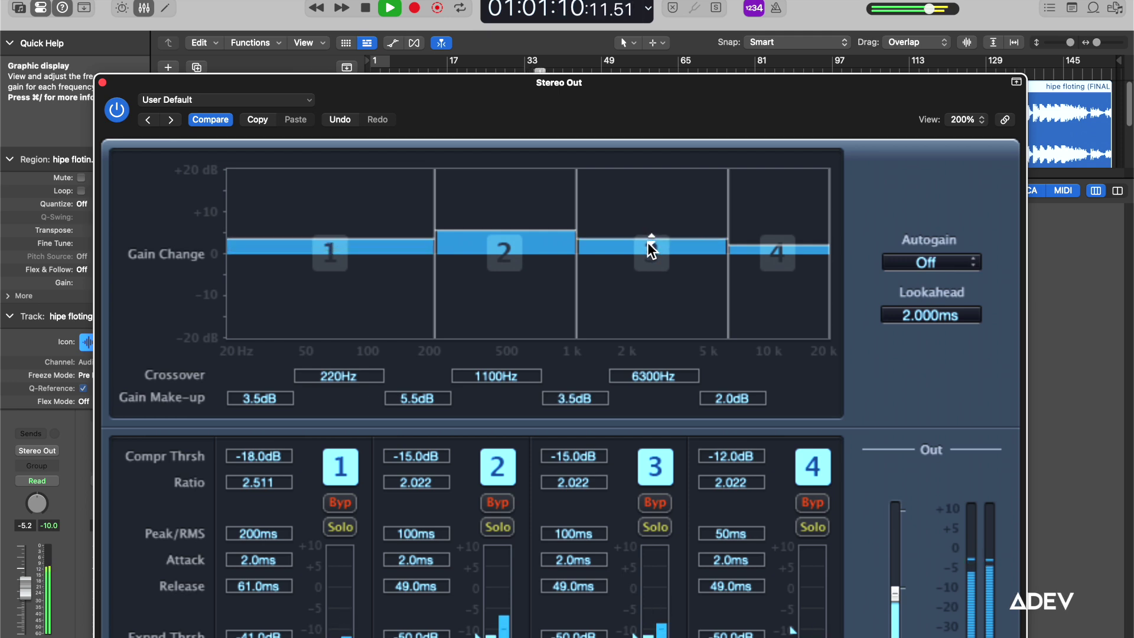
drag(648, 241, 648, 239)
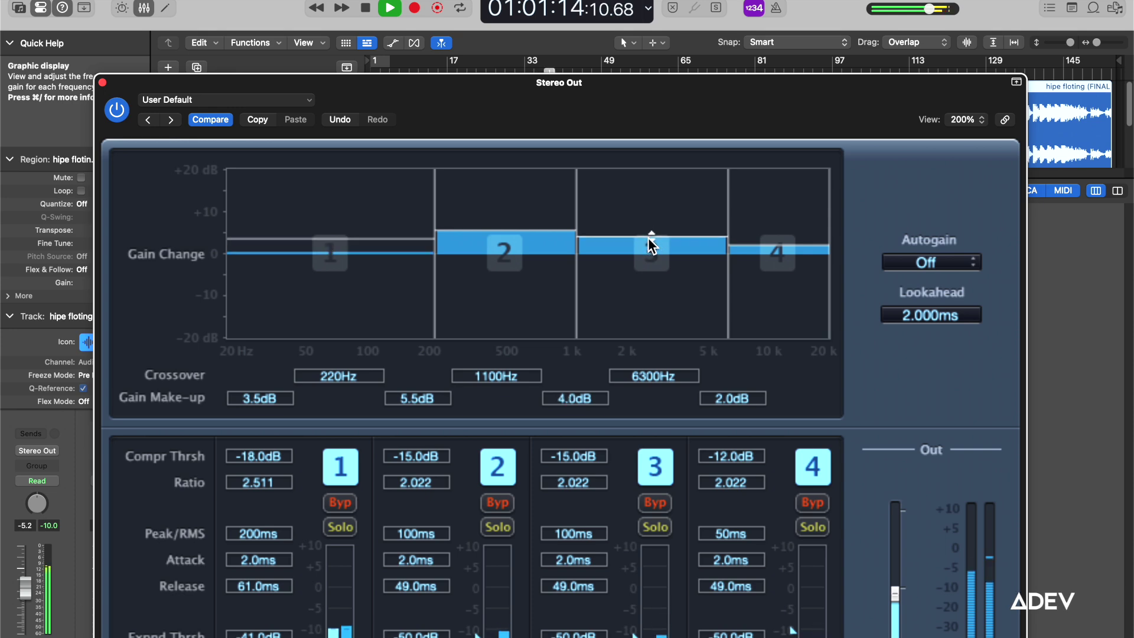
drag(648, 239, 650, 237)
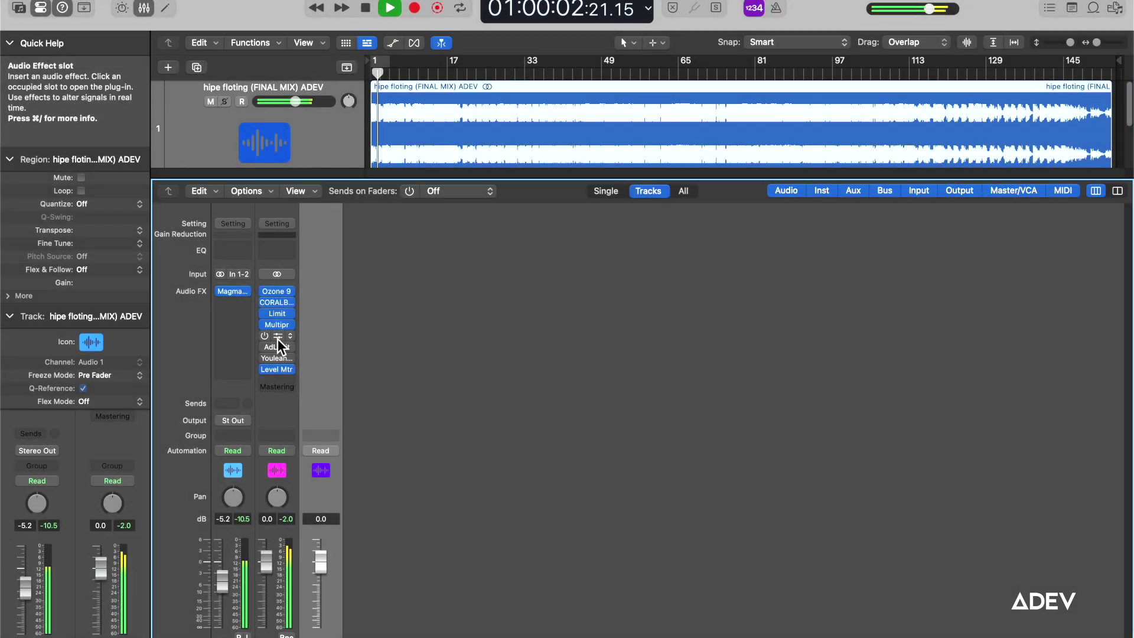
Step: Open the Compressor on Stereo Out, switch it on, and try adjusting its release time
click(276, 339)
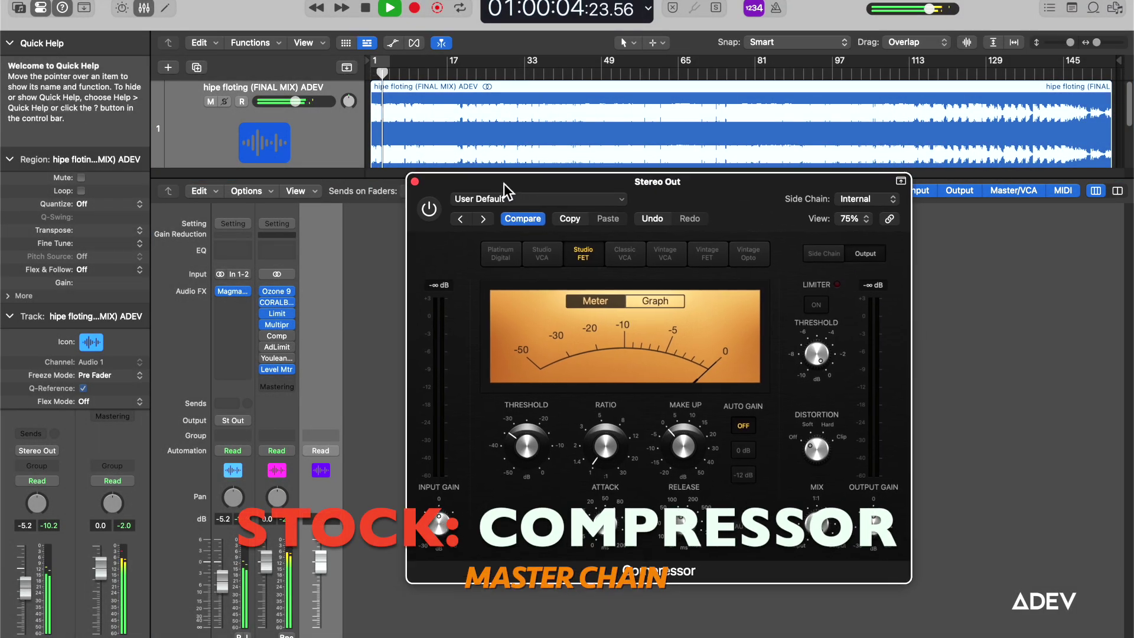
drag(504, 183, 492, 197)
click(424, 229)
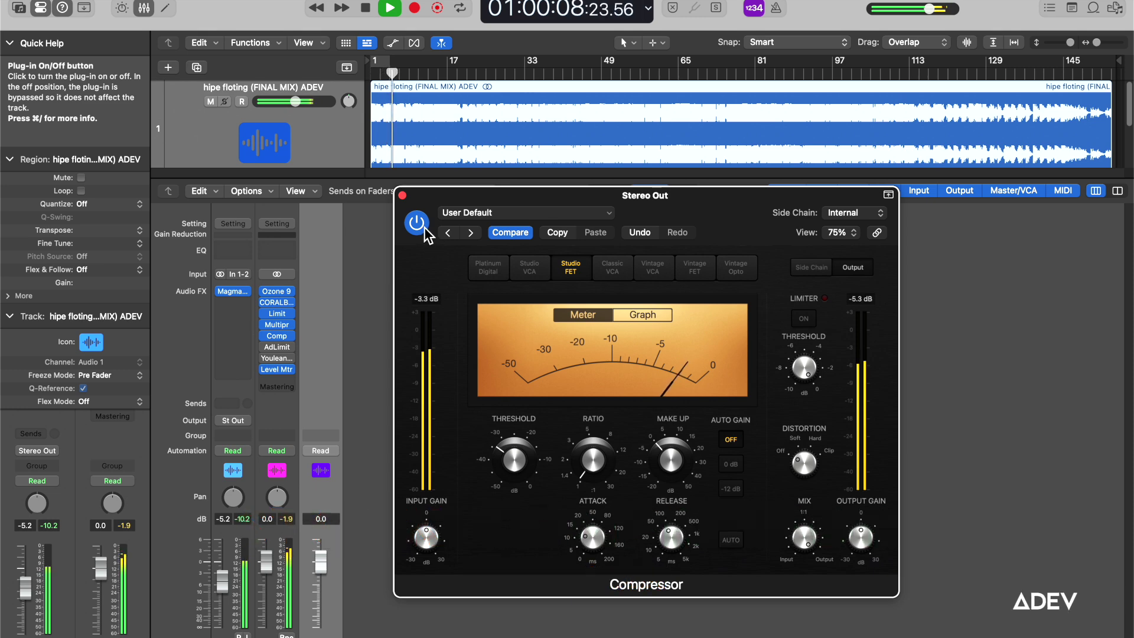
mouse_move(683, 542)
drag(683, 542, 672, 589)
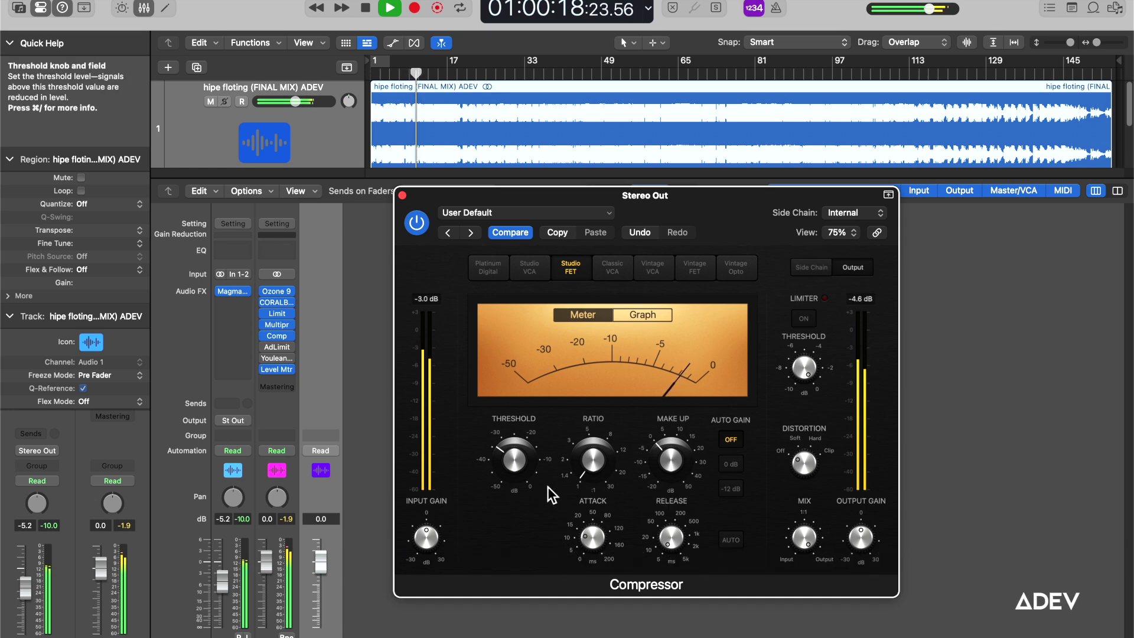
Step: Lower the Compressor's threshold to about -40 dB and fine-tune its attack and release times
drag(521, 465, 522, 469)
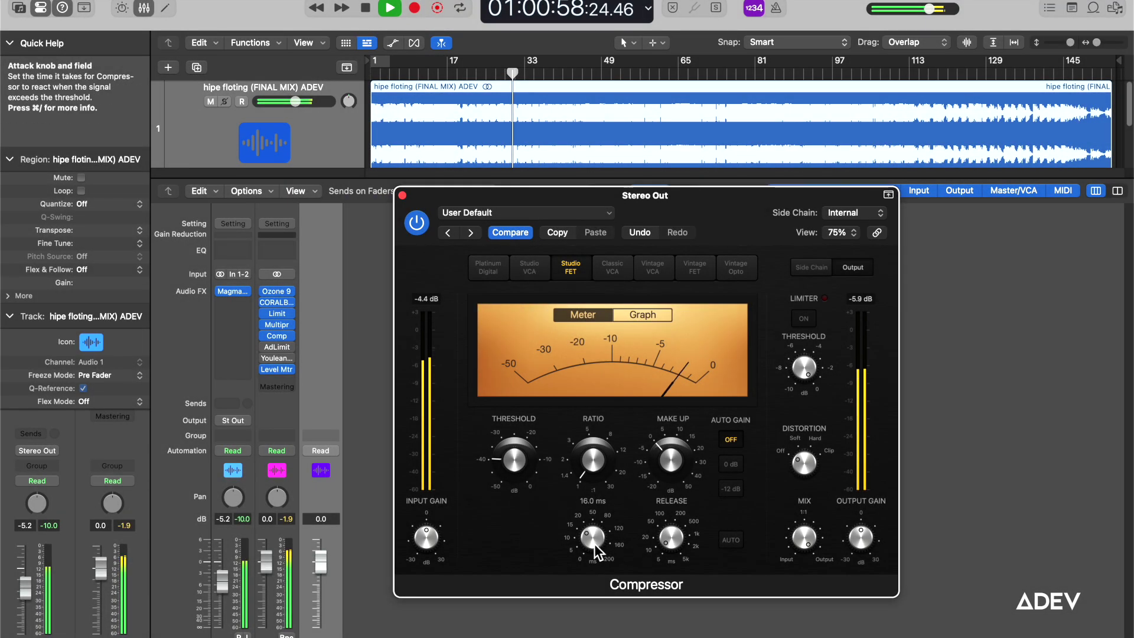
drag(601, 536, 600, 539)
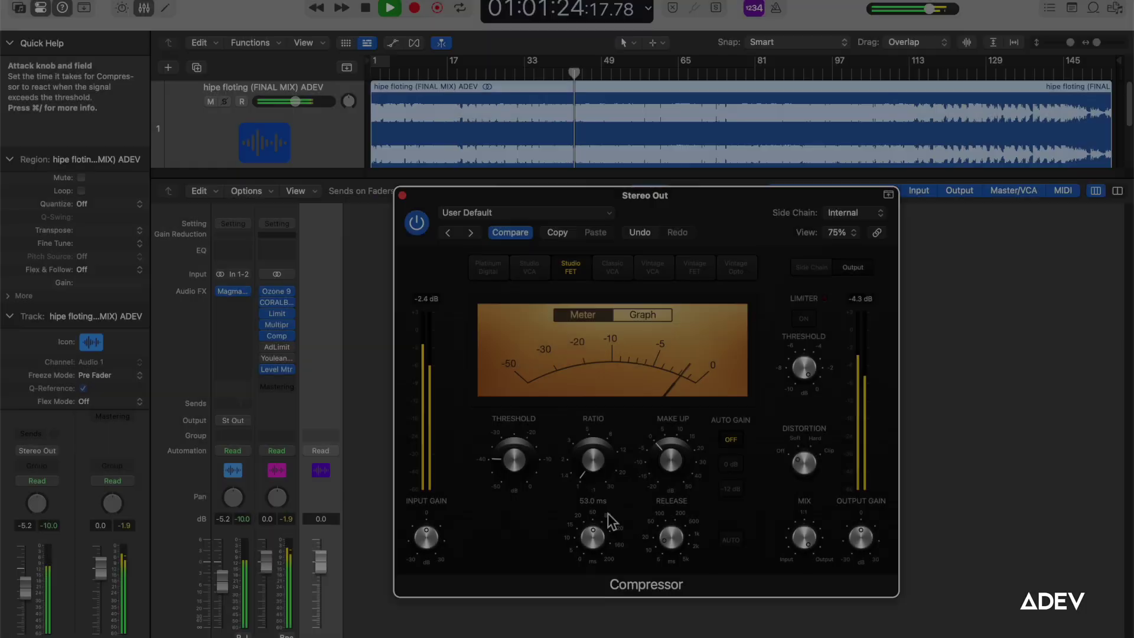
drag(607, 512, 590, 580)
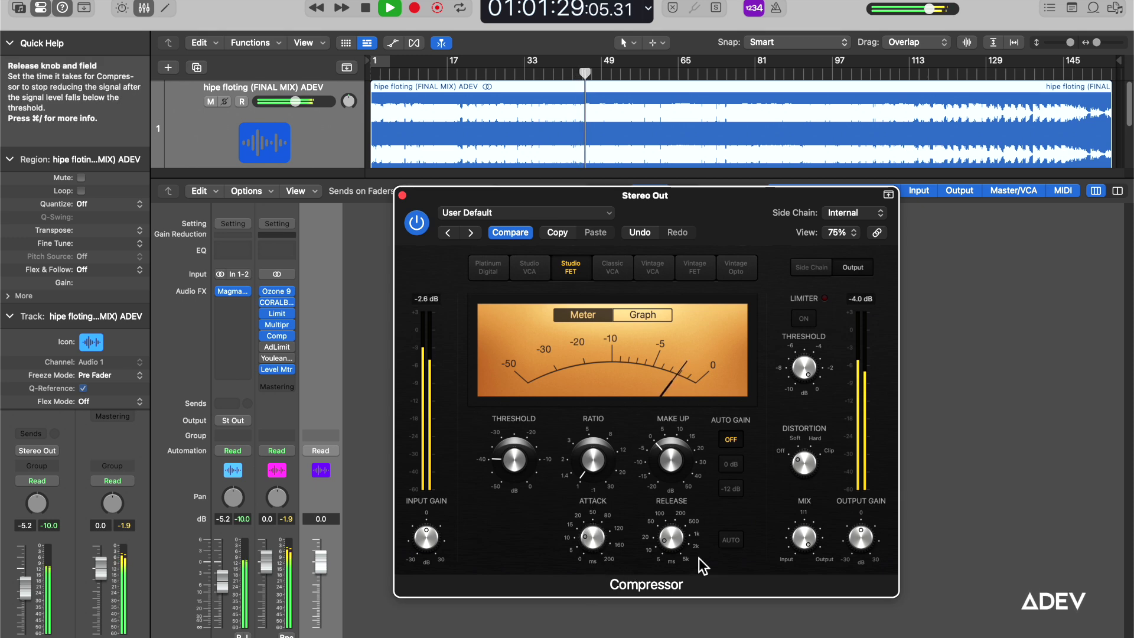
drag(677, 541, 672, 543)
drag(671, 544, 672, 542)
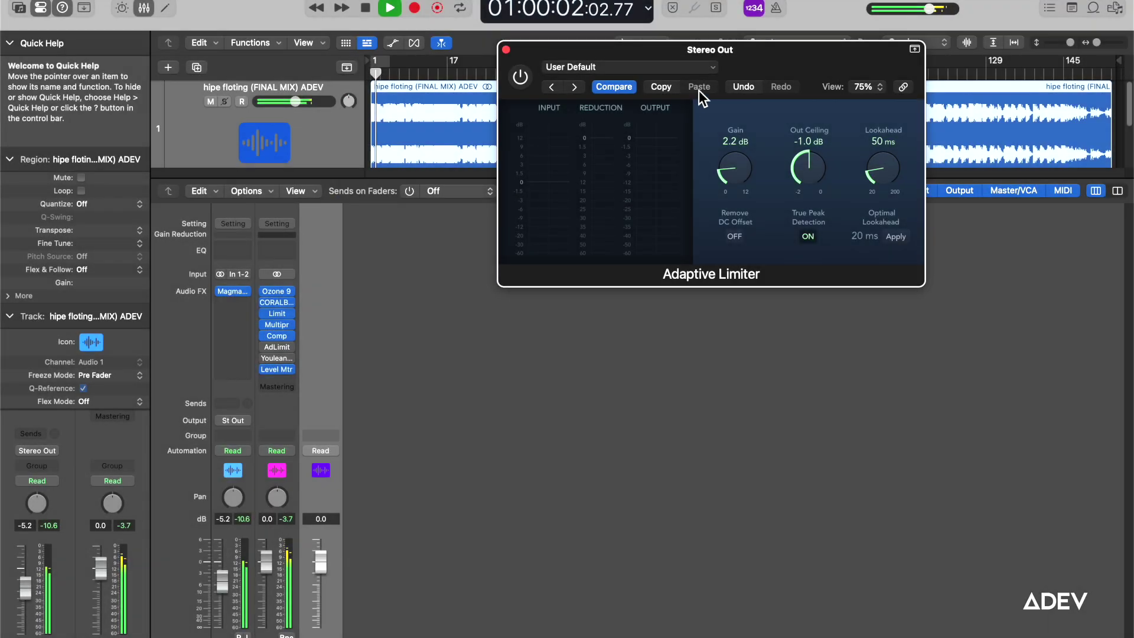
Step: Move the Adaptive Limiter window clear of the track area and switch the plug-in on
drag(676, 49, 533, 222)
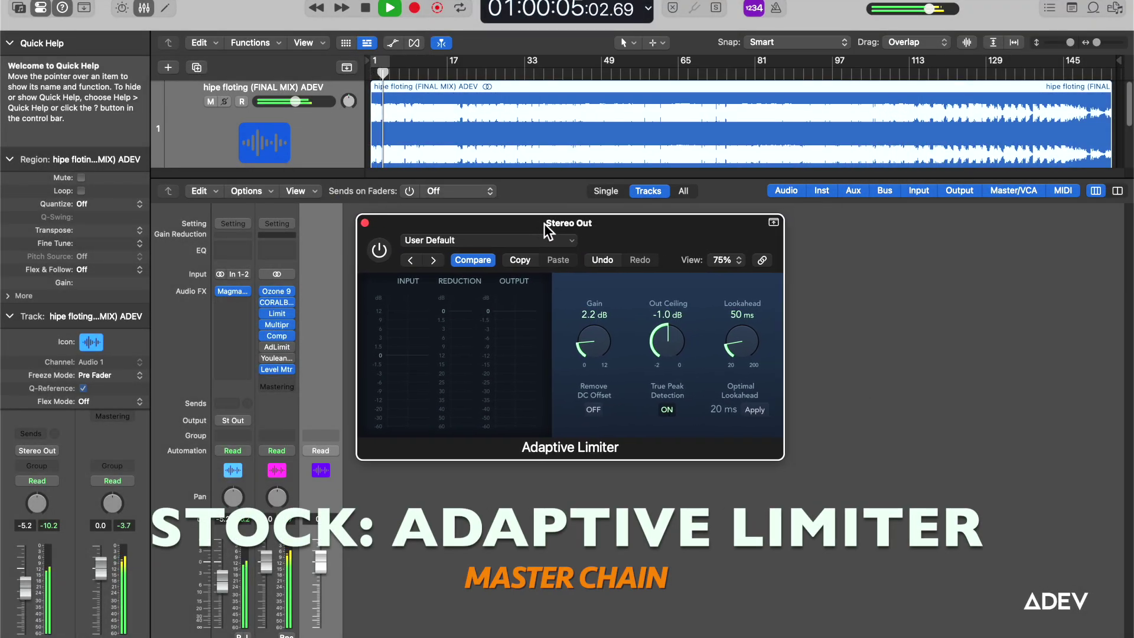
click(379, 250)
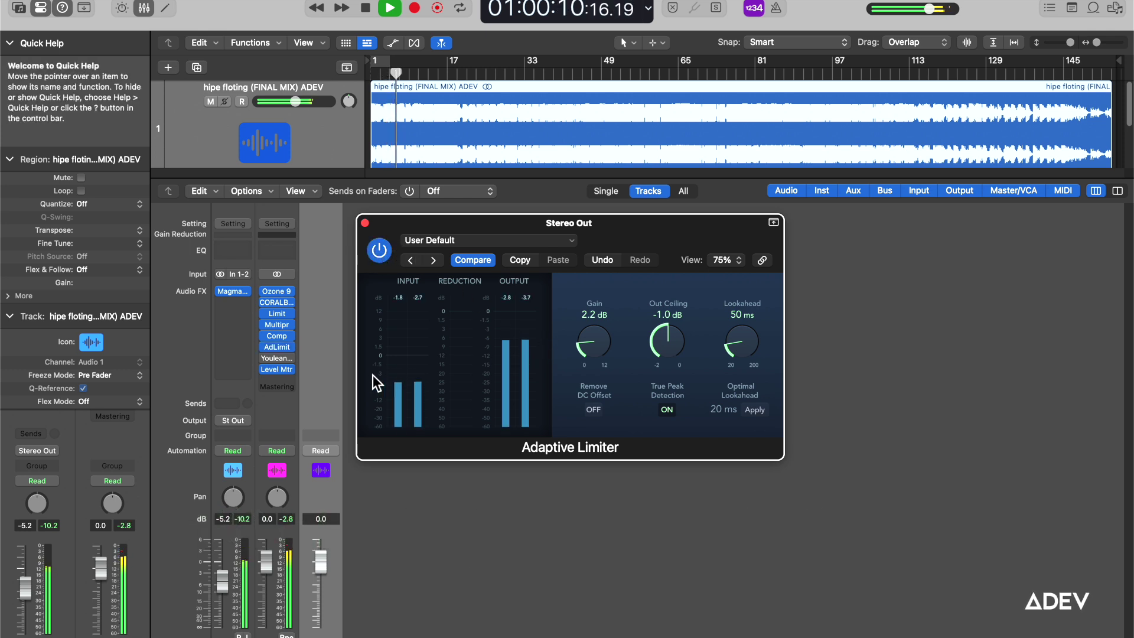
Step: Check the Stereo Out peak levels in the Level Meter and close it again
click(275, 370)
drag(583, 144, 635, 48)
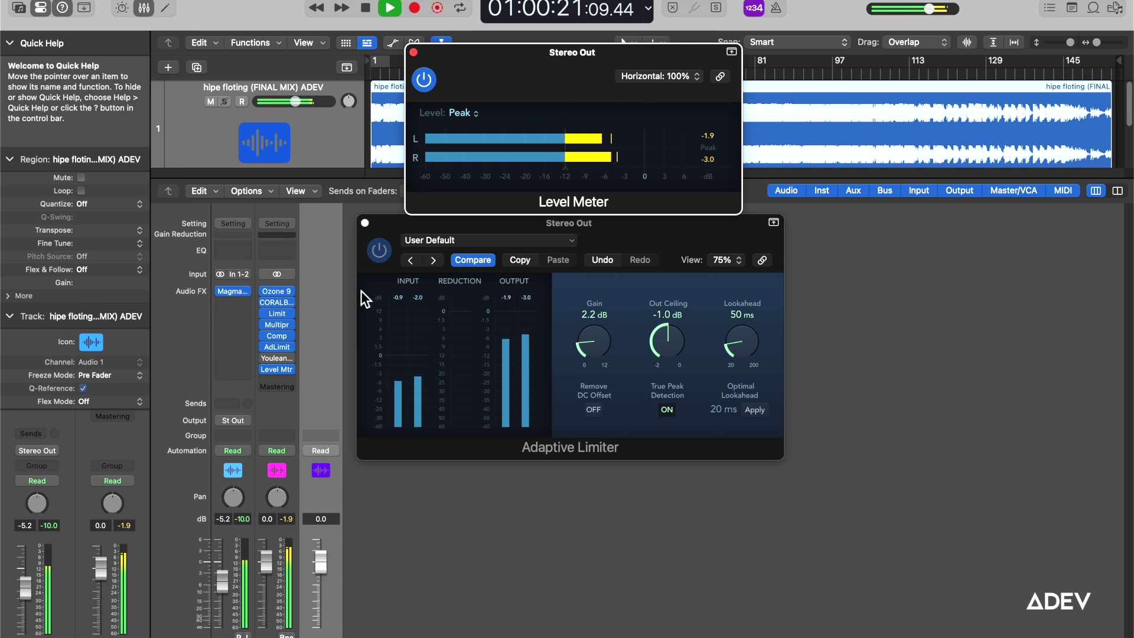
click(413, 52)
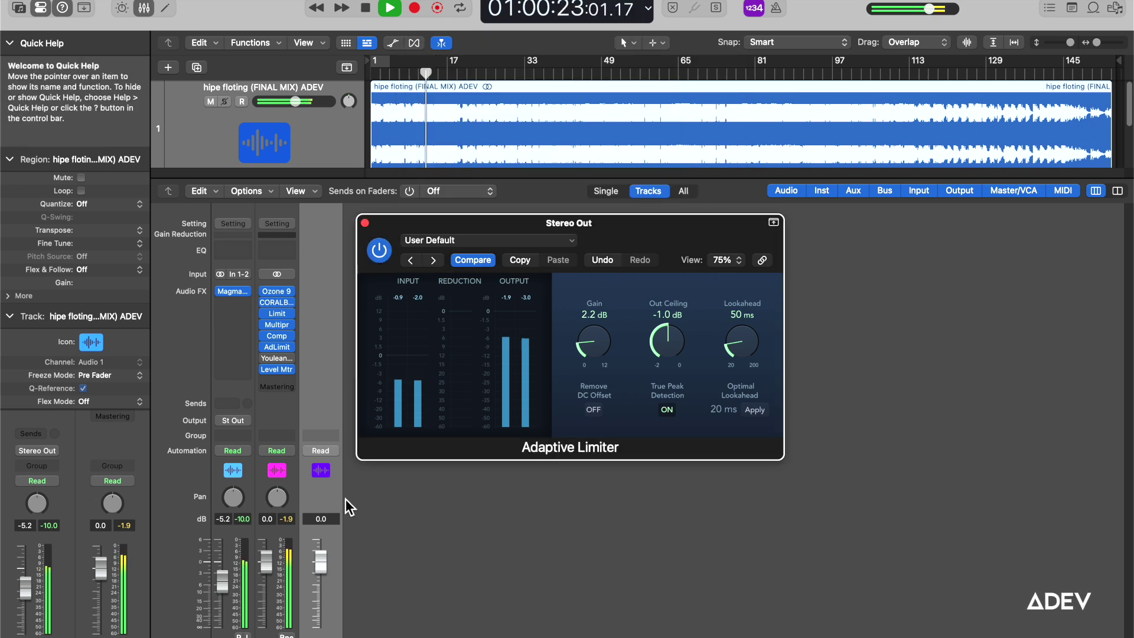
Step: Open the Youlean loudness meter on Stereo Out, have it running, and reset its measurement
click(277, 358)
click(1088, 570)
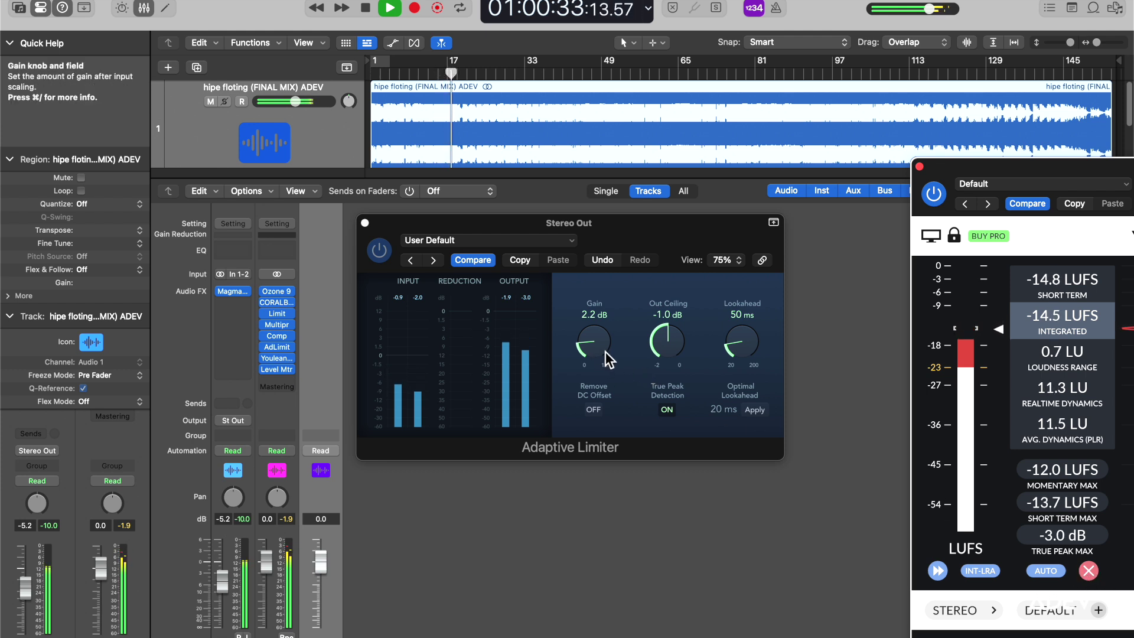
Step: Adjust the Adaptive Limiter's gain against a freshly reset loudness reading, trying 2.6 and 3.6 dB and settling on 3.2 dB
drag(607, 349, 607, 344)
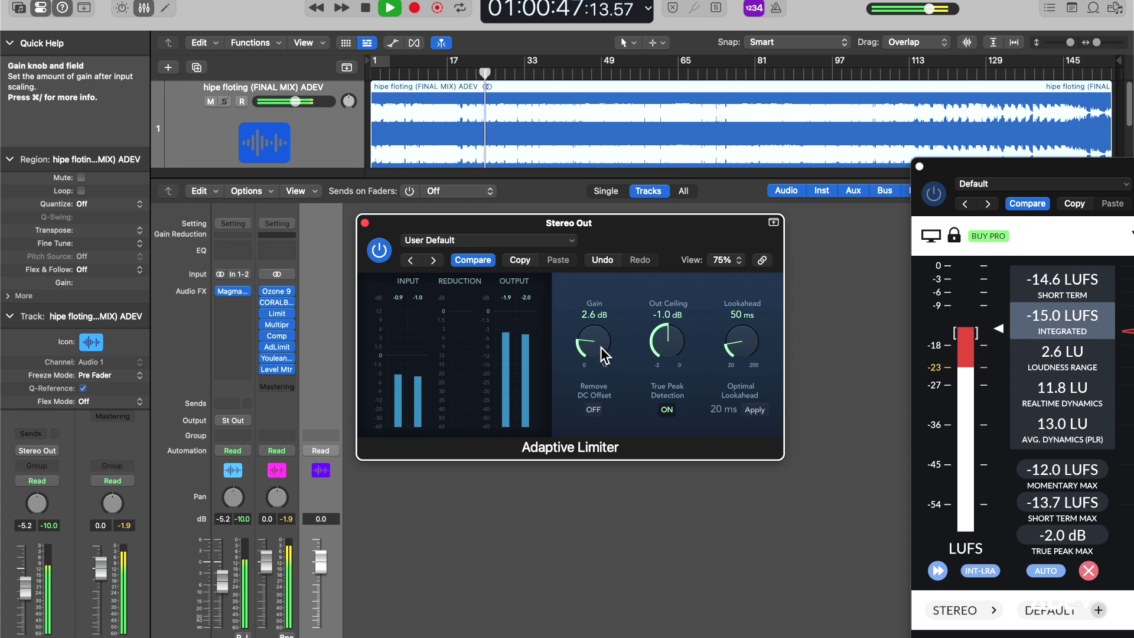
drag(603, 348, 612, 332)
click(1088, 571)
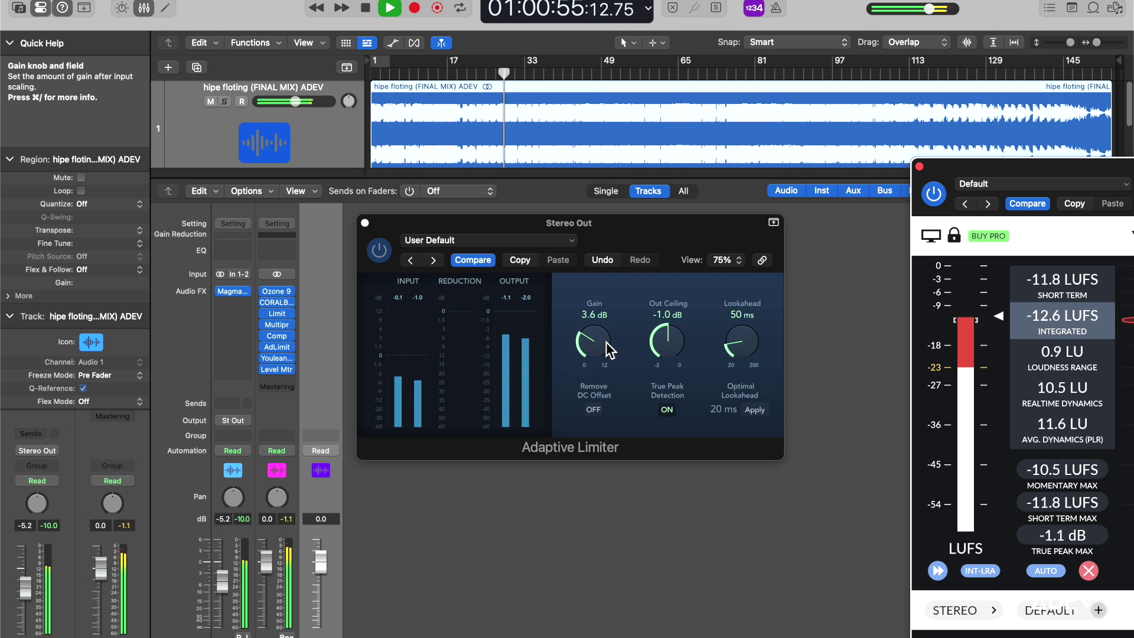
drag(606, 342, 604, 348)
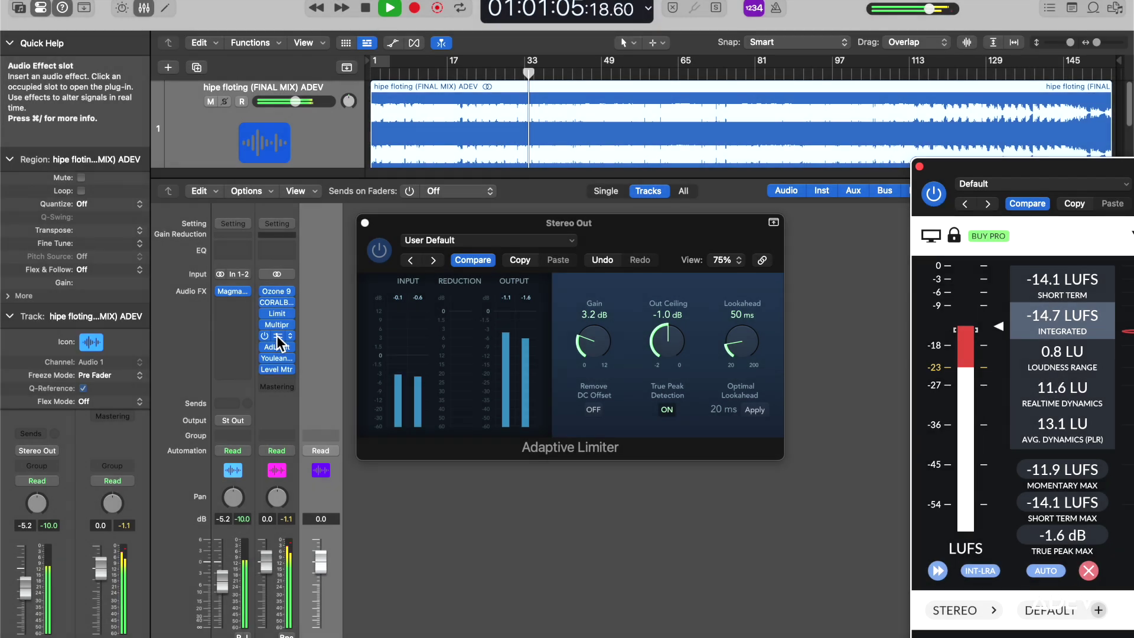
Step: Reopen the Compressor to set its attack to 8.0 ms, close it, and restart the loudness measurement
click(276, 335)
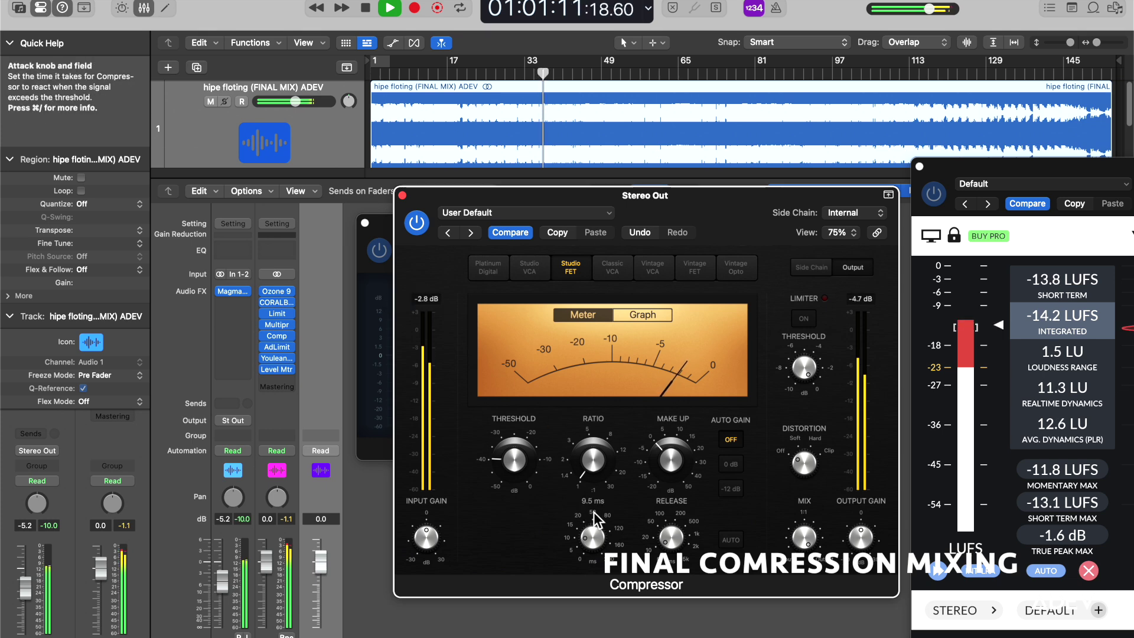
drag(595, 536, 596, 538)
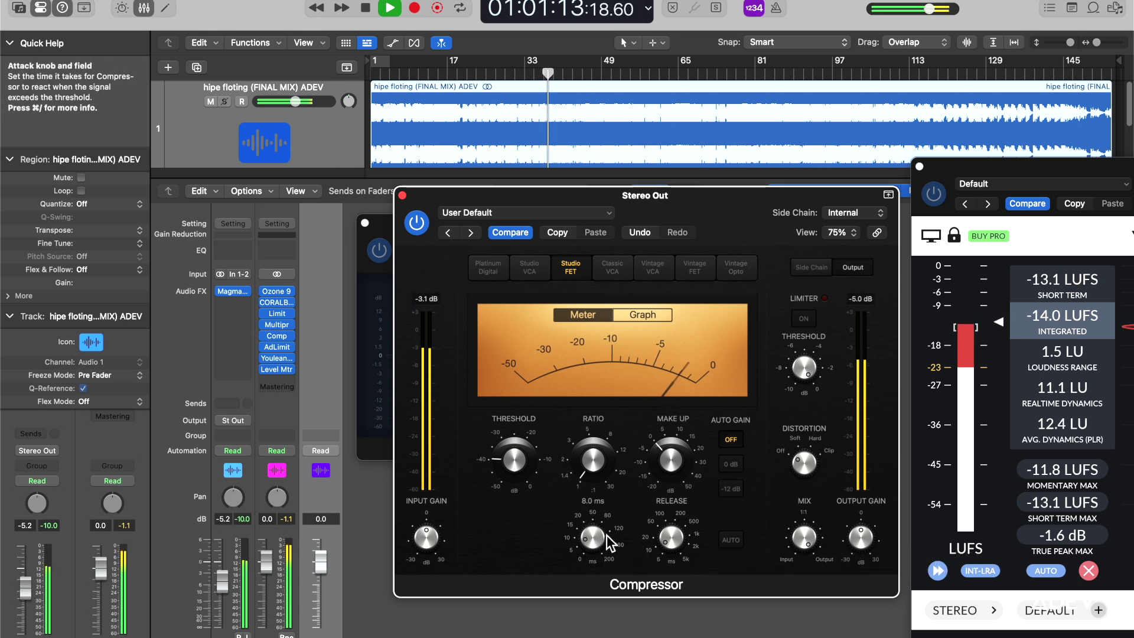
click(402, 196)
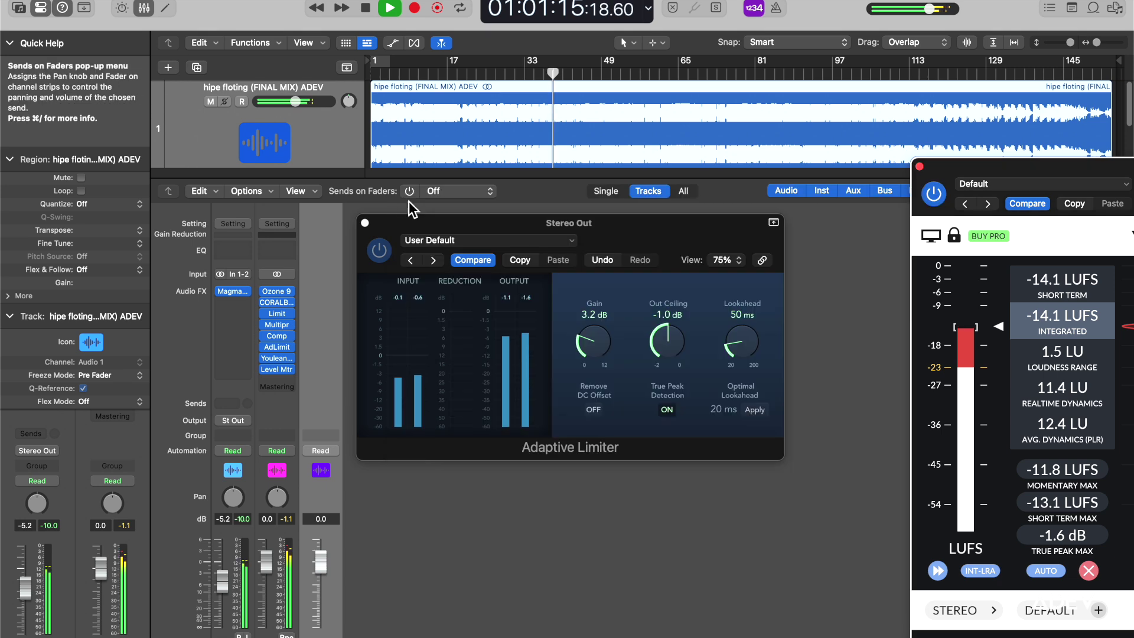
click(1088, 571)
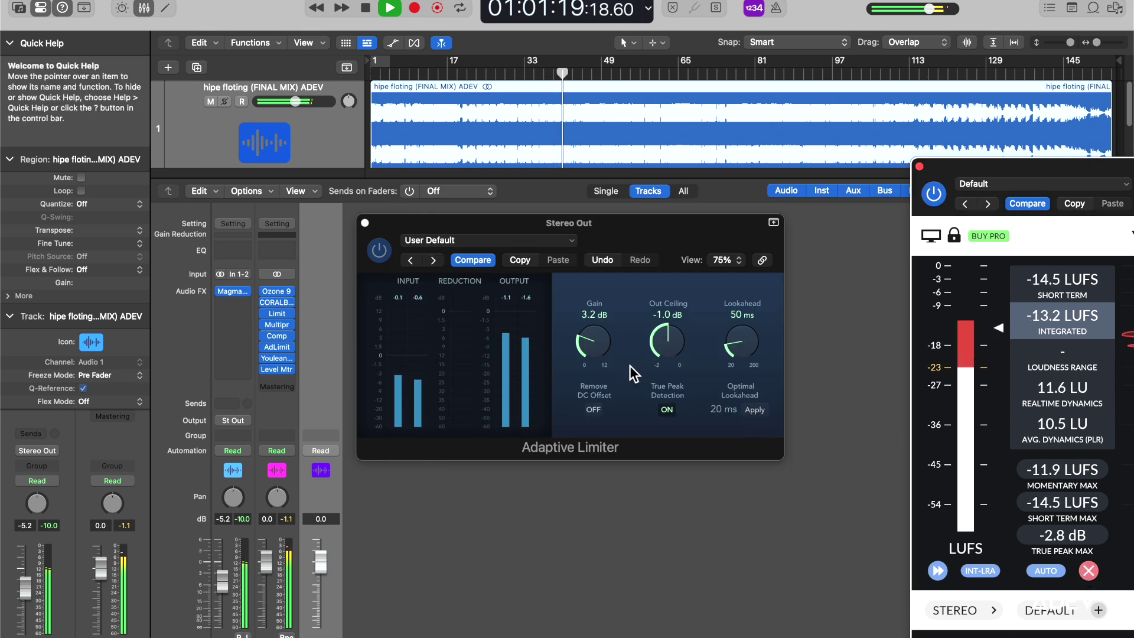